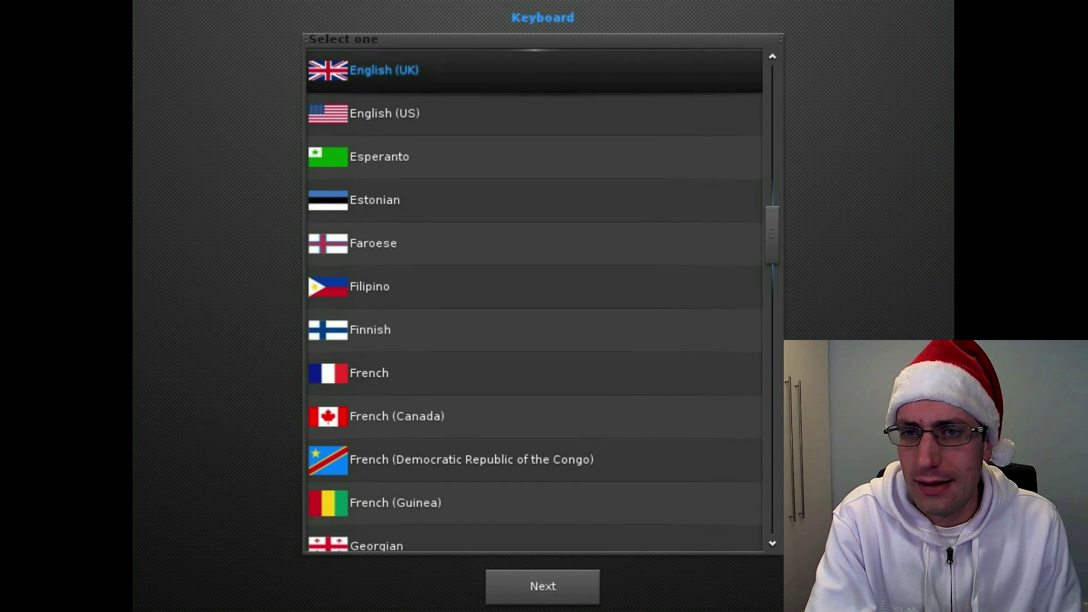
# Finish the wizard with English (UK) keyboard, Computer (Standard Enlightenment) profile, 1.2 Title sizing and compositing on.
pyautogui.click(518, 592)
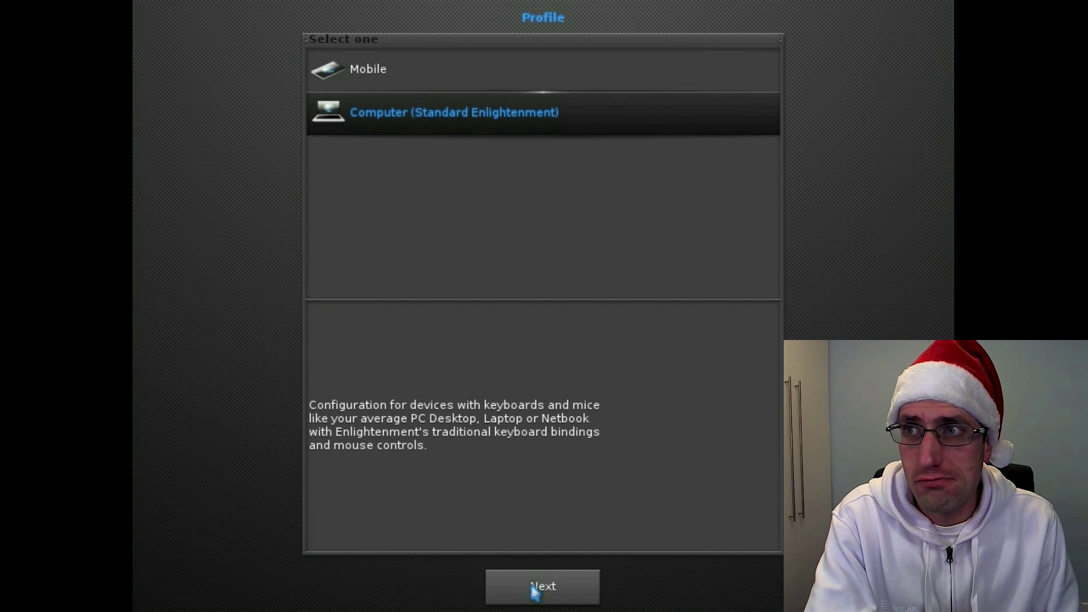
pyautogui.click(535, 592)
pyautogui.click(488, 307)
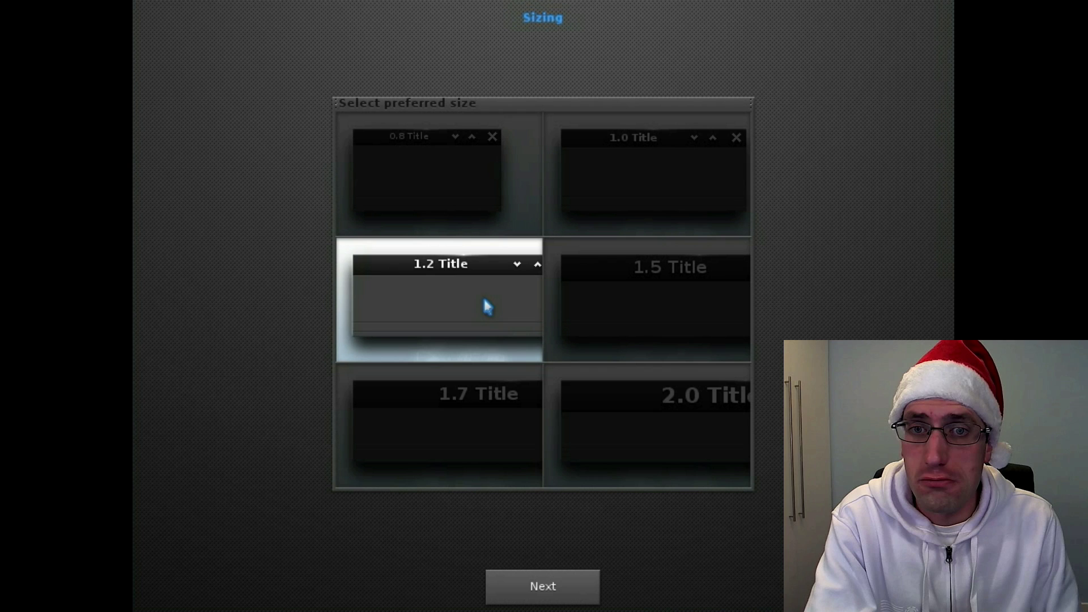
pyautogui.click(562, 587)
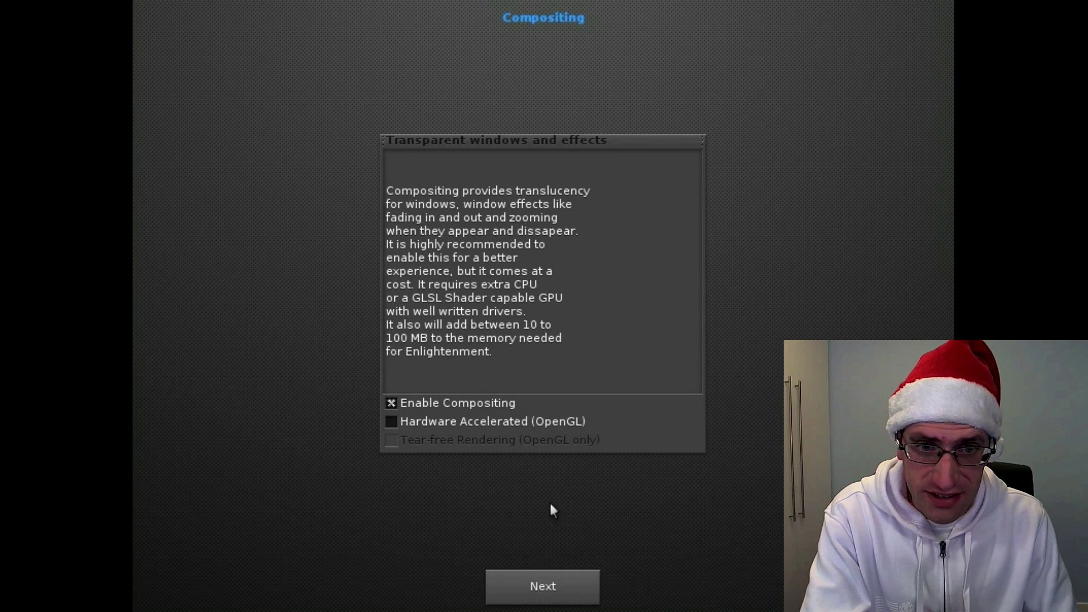
pyautogui.click(538, 595)
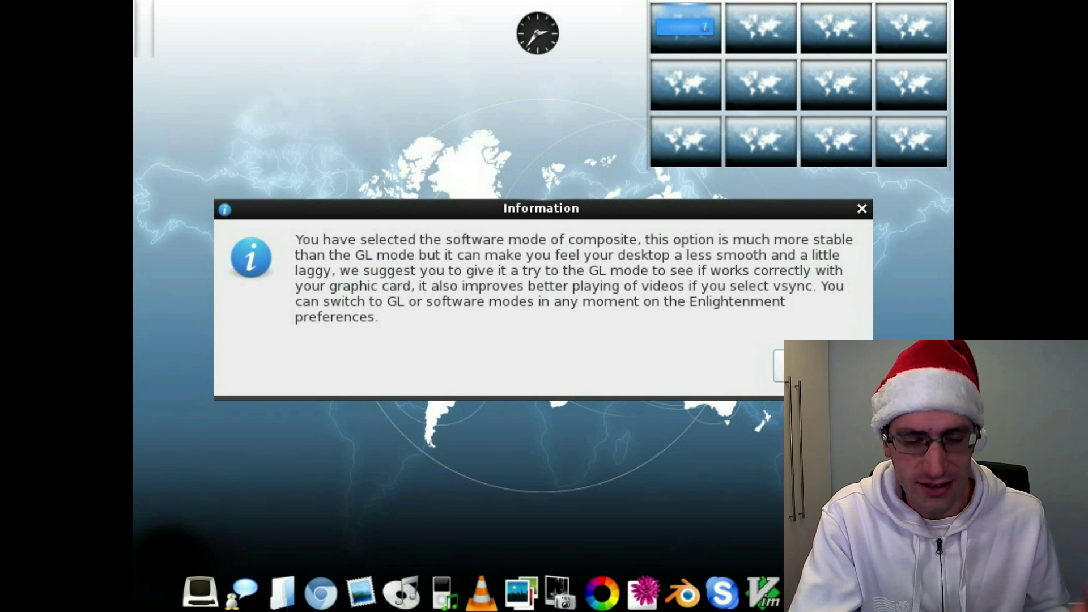
# Dismiss the software compositing notice and start Install Elive from the Welcome Screen.
pyautogui.press('Return')
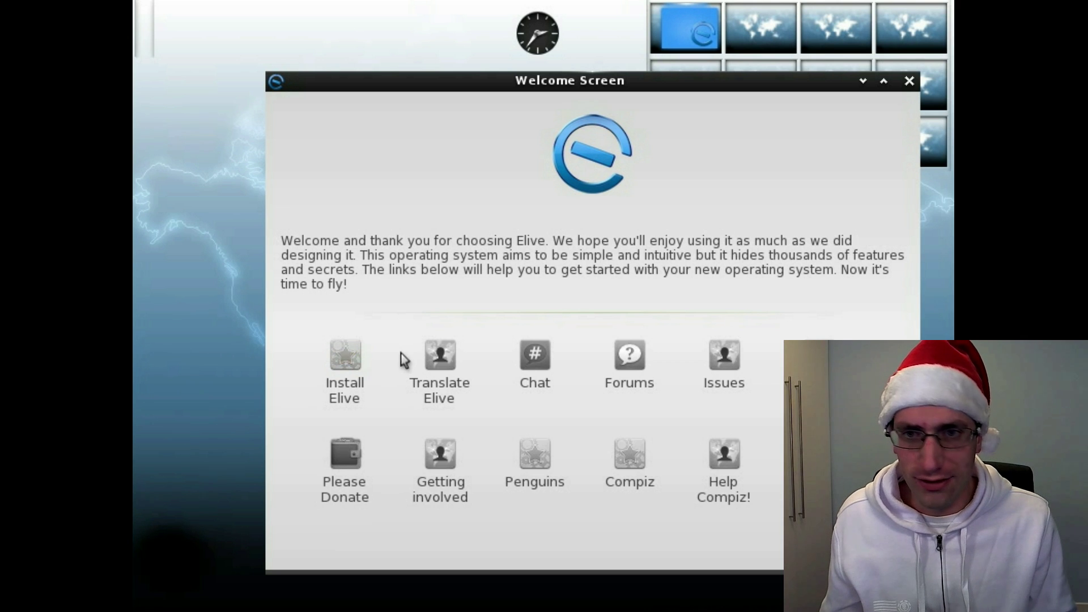
pyautogui.click(346, 355)
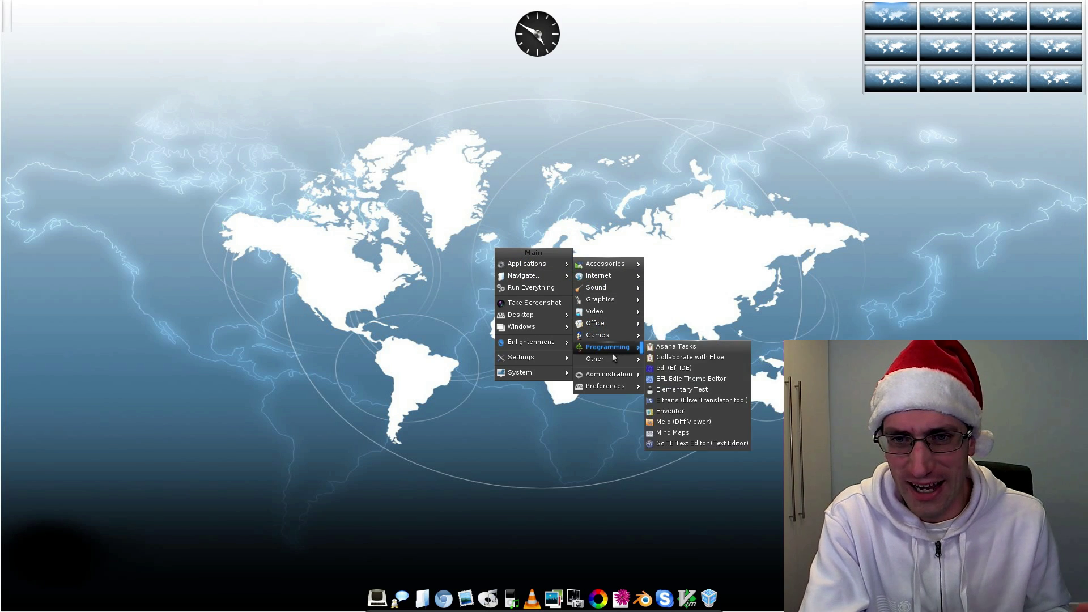
pyautogui.moveTo(611, 377)
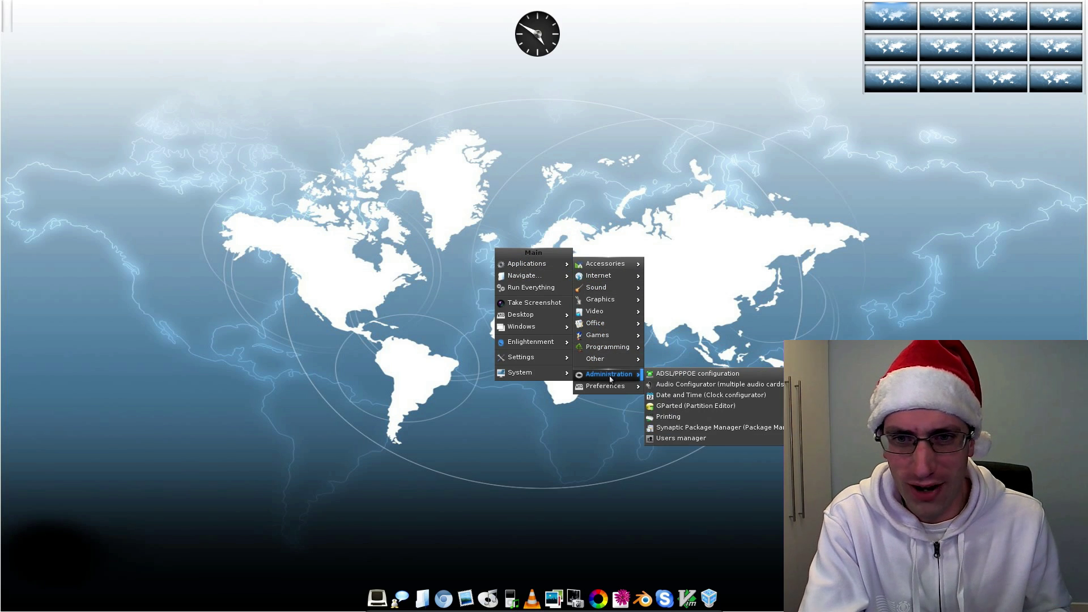
pyautogui.click(418, 306)
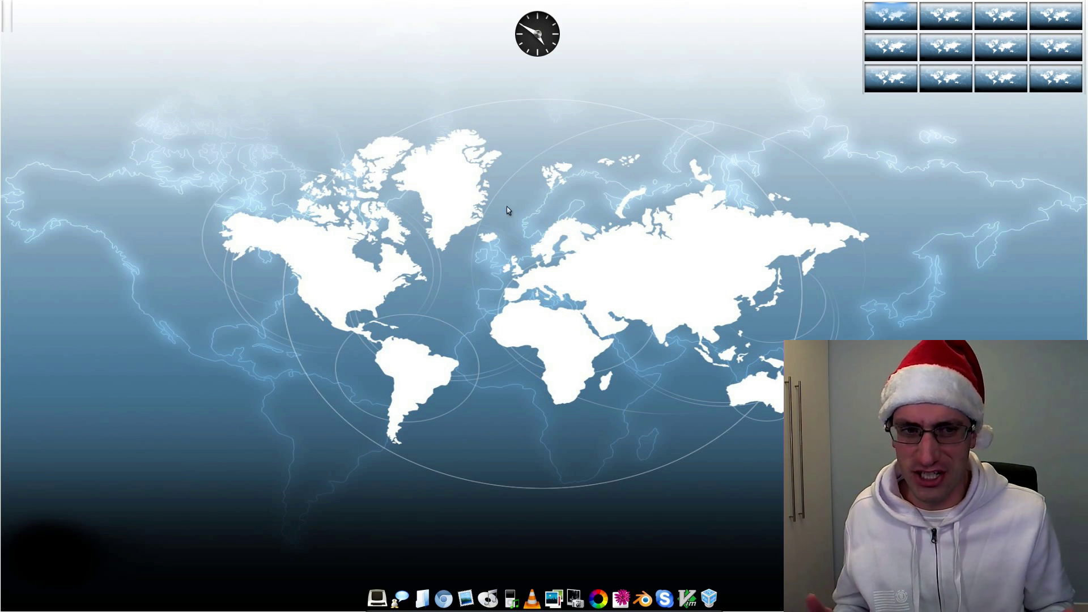
# Run free -m in Terminology to show 4051 MB total and 566 MB used, then close it.
pyautogui.click(376, 600)
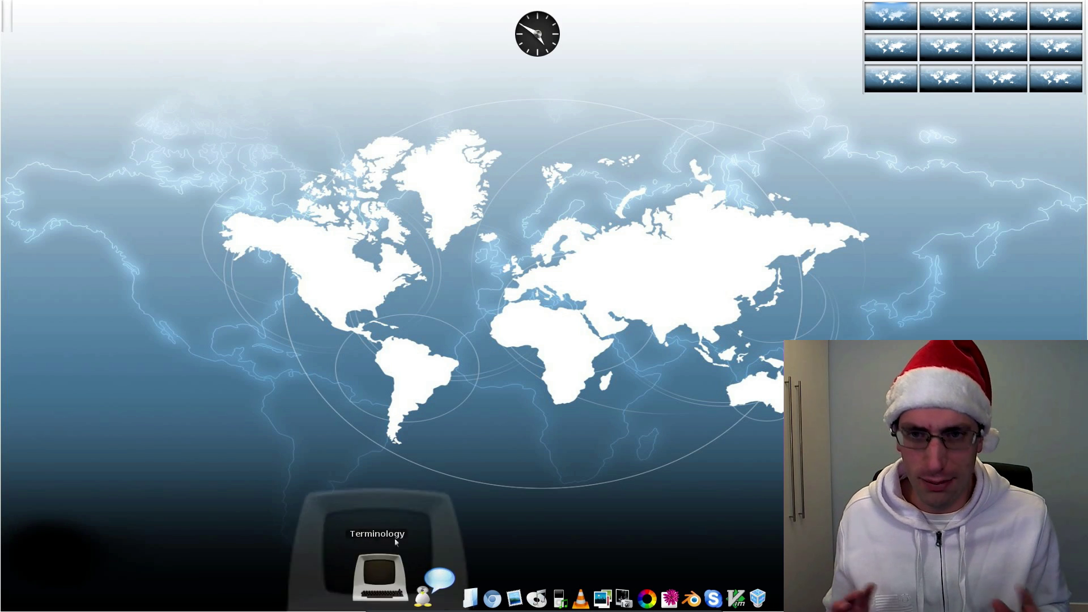
pyautogui.write('free -m')
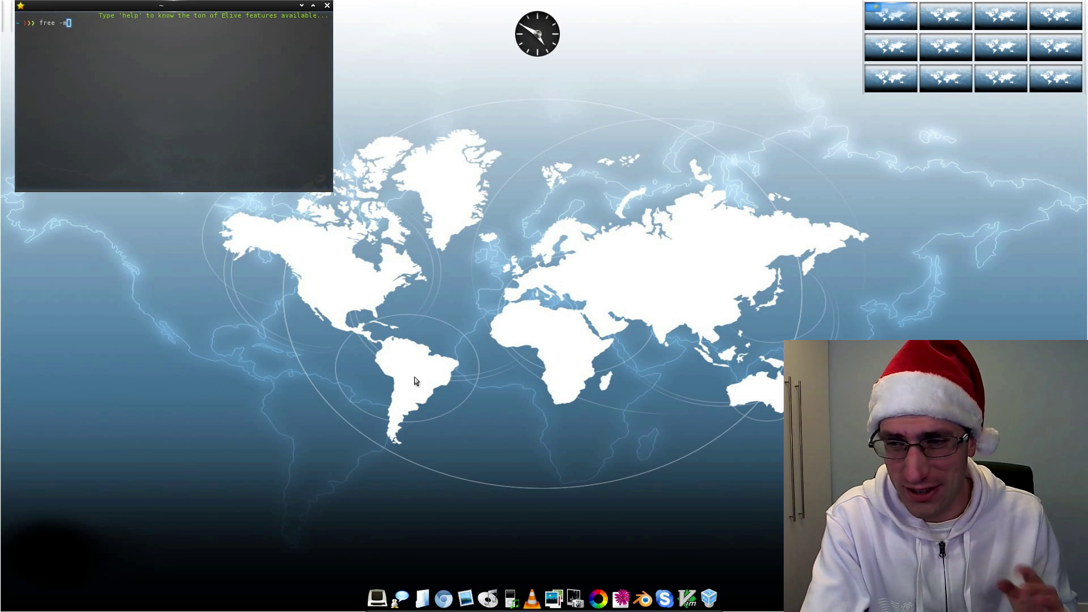
pyautogui.press('Return')
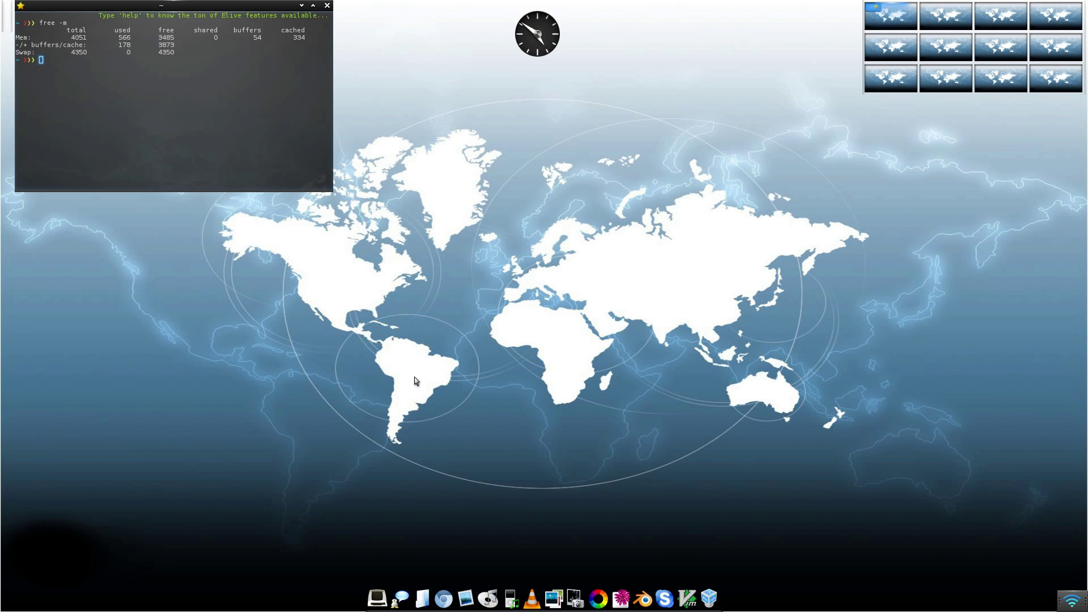
pyautogui.click(328, 5)
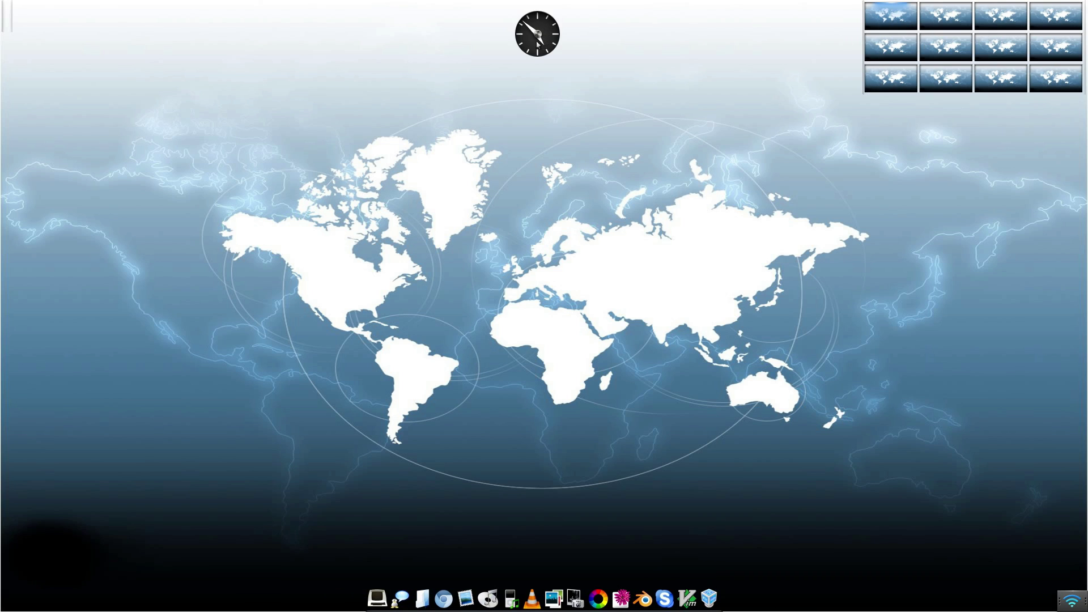
# Open Run Everything from the Applications menu and search 'chro' to list Chromium Web Browser.
pyautogui.click(473, 159)
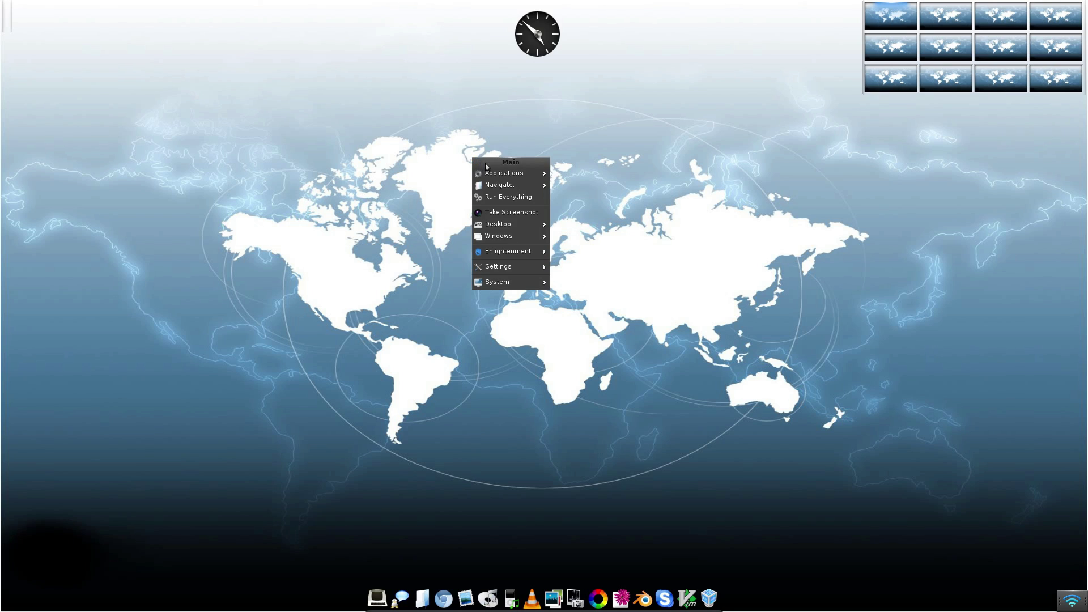
pyautogui.moveTo(494, 174)
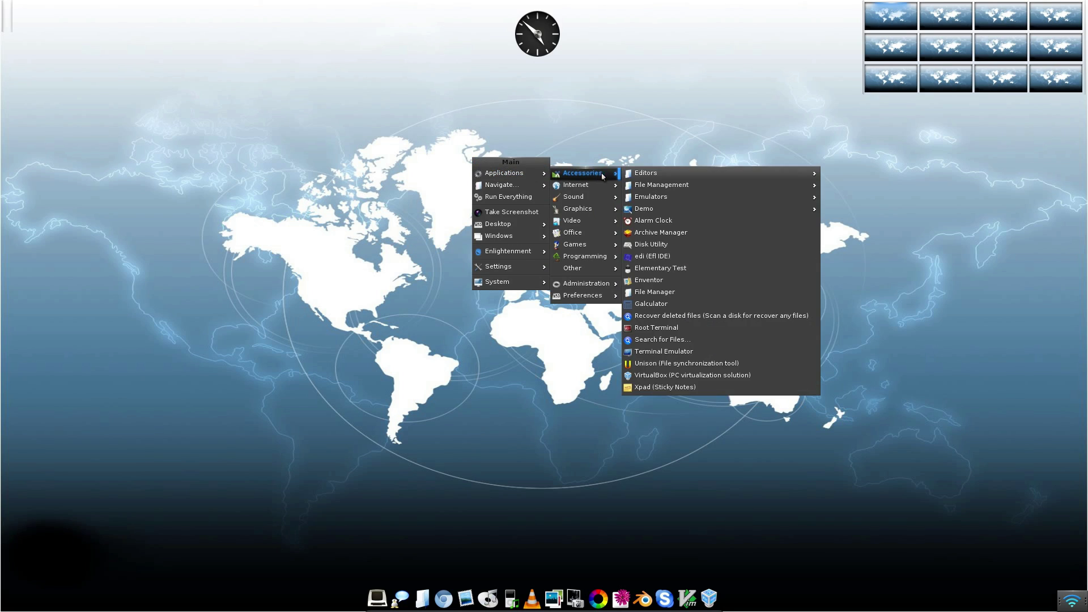
pyautogui.moveTo(605, 201)
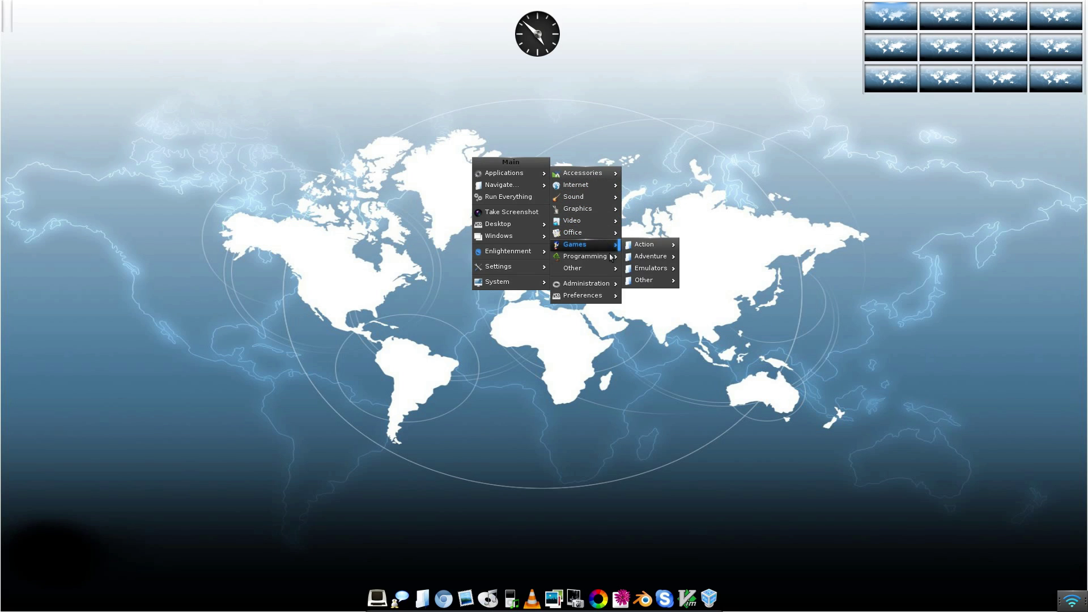
pyautogui.moveTo(563, 228)
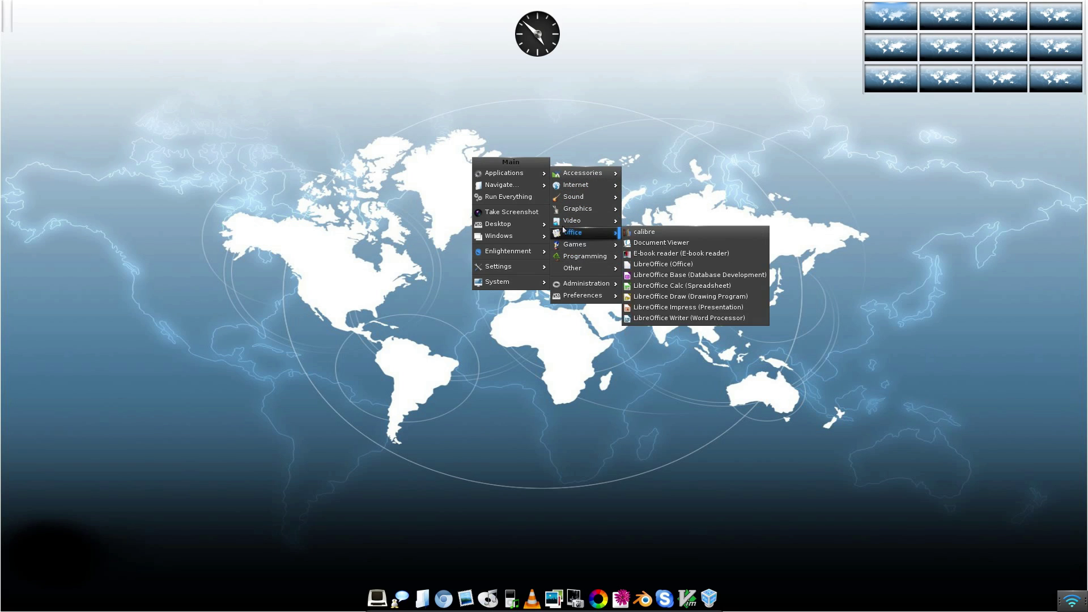
pyautogui.click(521, 198)
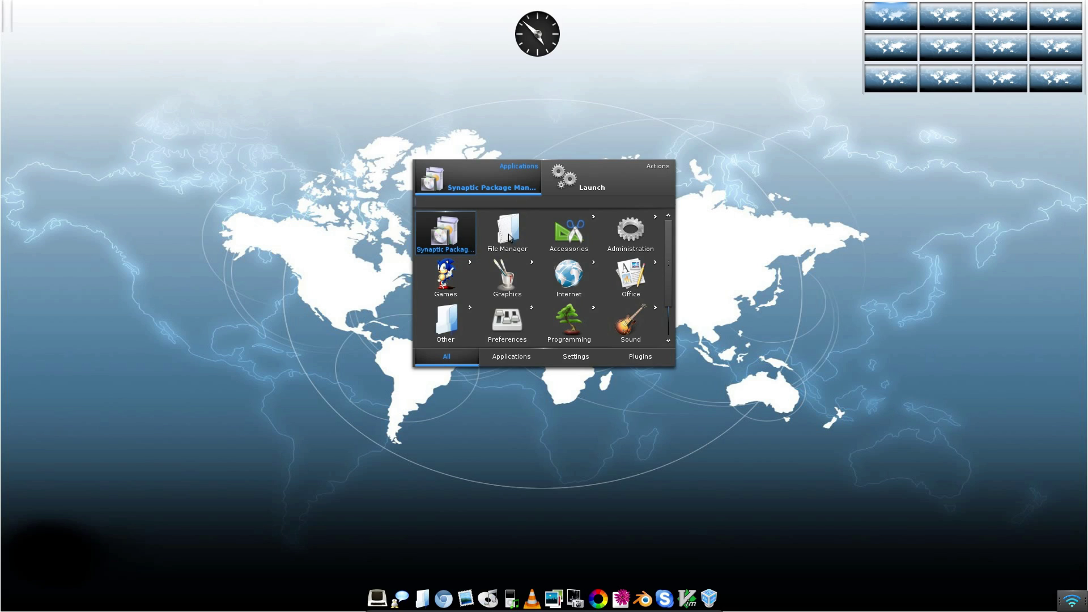
pyautogui.write('fire')
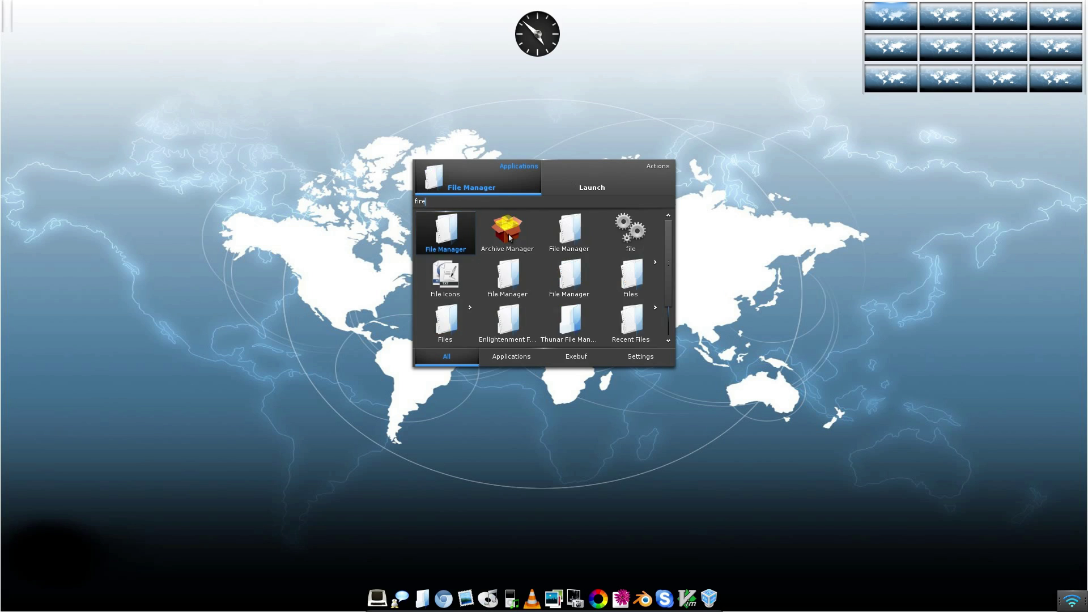
pyautogui.press('BackSpace')
pyautogui.press('BackSpace')
pyautogui.press('BackSpace')
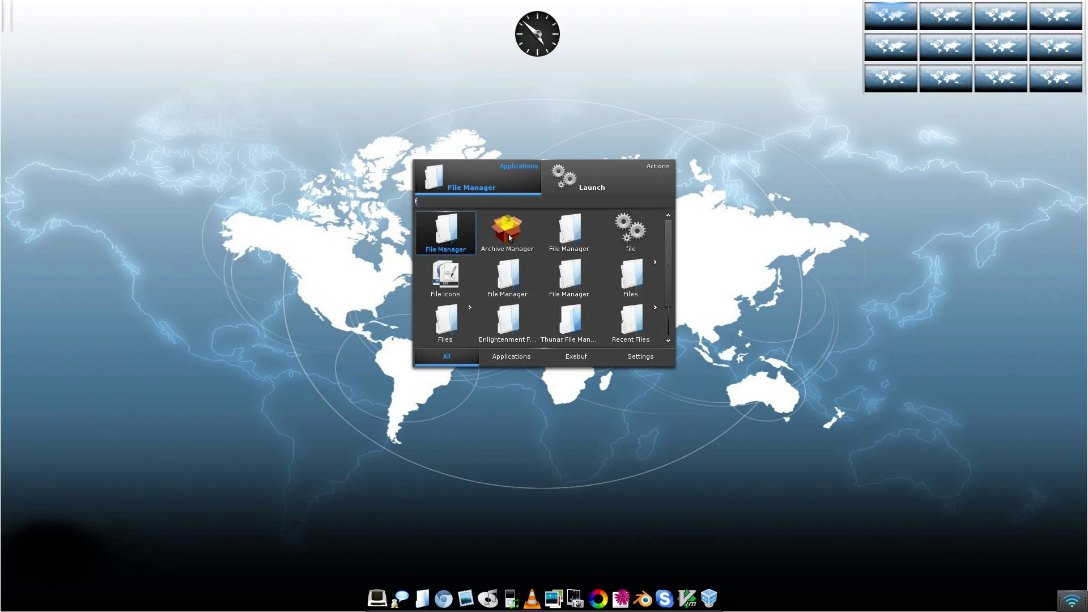
pyautogui.write('chro')
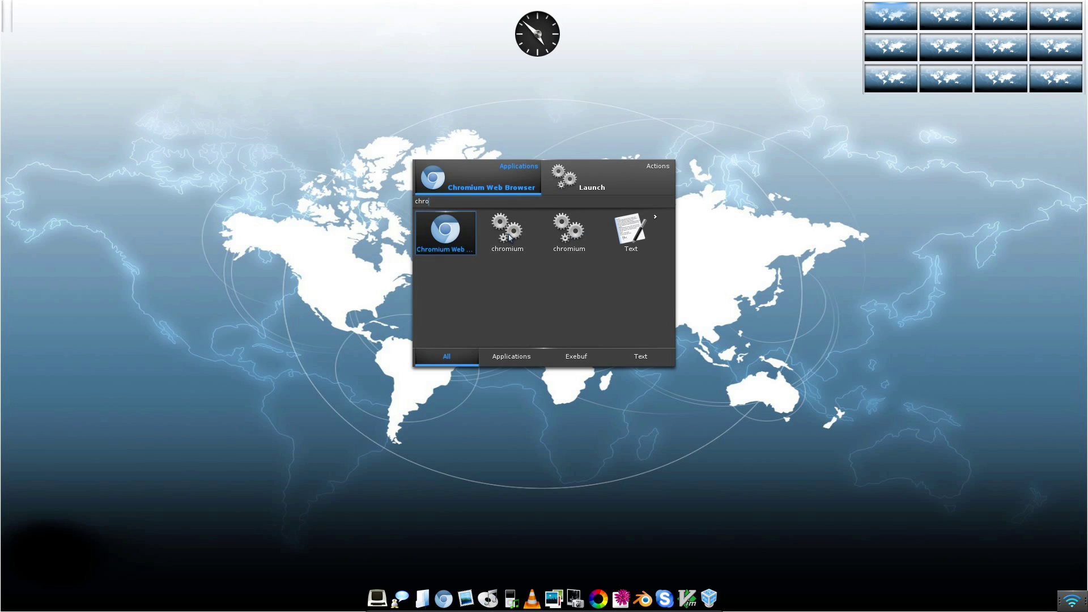
# Launch Chromium, then move, shrink and quarter-snap its window before dragging it to top centre.
pyautogui.press('Return')
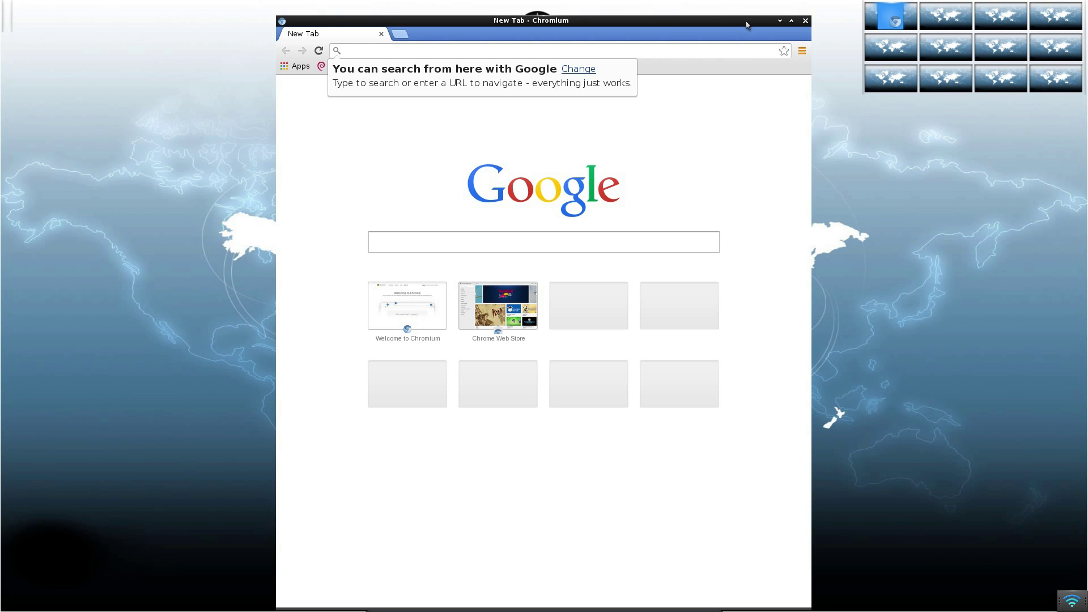
pyautogui.moveTo(739, 30); pyautogui.dragTo(655, 155)
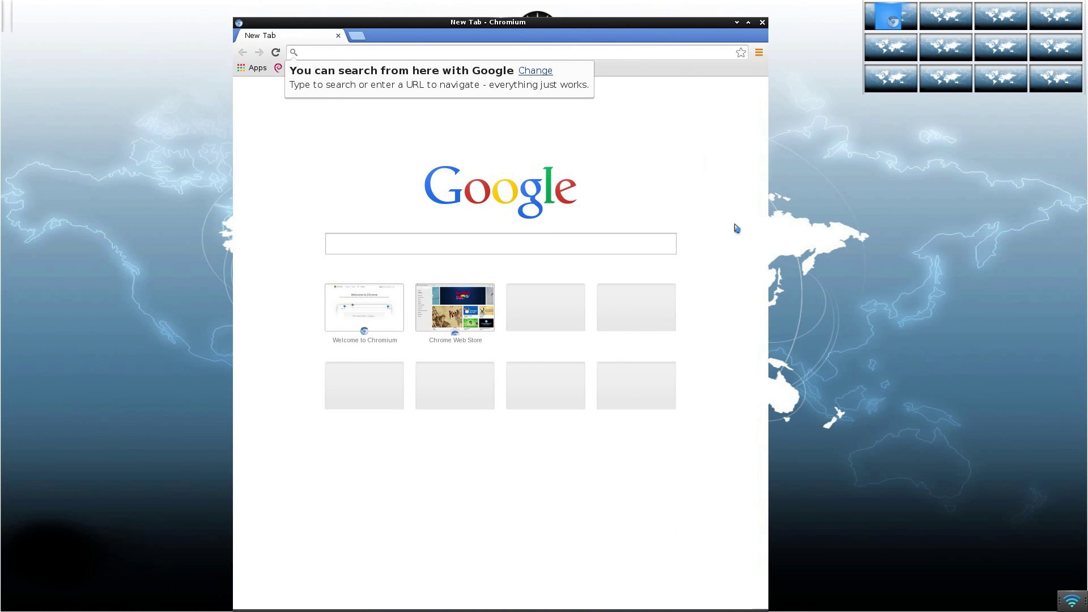
pyautogui.moveTo(696, 103); pyautogui.dragTo(691, 312)
pyautogui.press('ctrl+alt+KP_9')
pyautogui.moveTo(1009, 21)
pyautogui.mouseDown()
pyautogui.moveTo(1009, 172)
pyautogui.moveTo(951, 304)
pyautogui.moveTo(709, 29)
pyautogui.moveTo(716, 61)
pyautogui.mouseUp()
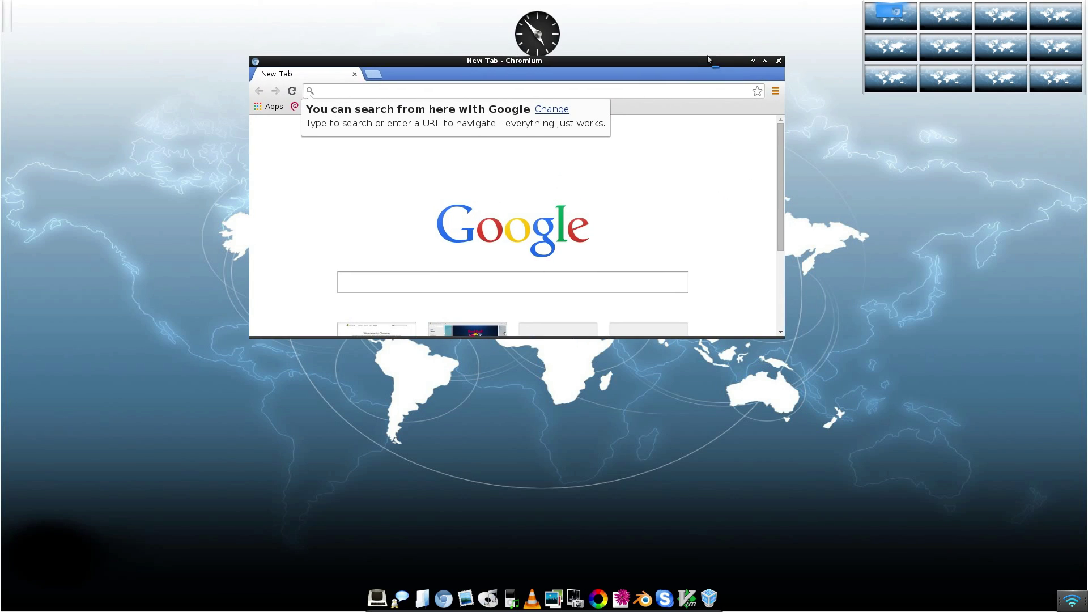
# Roll the Chromium window up and back down, maximize it, then close it.
pyautogui.doubleClick(716, 62)
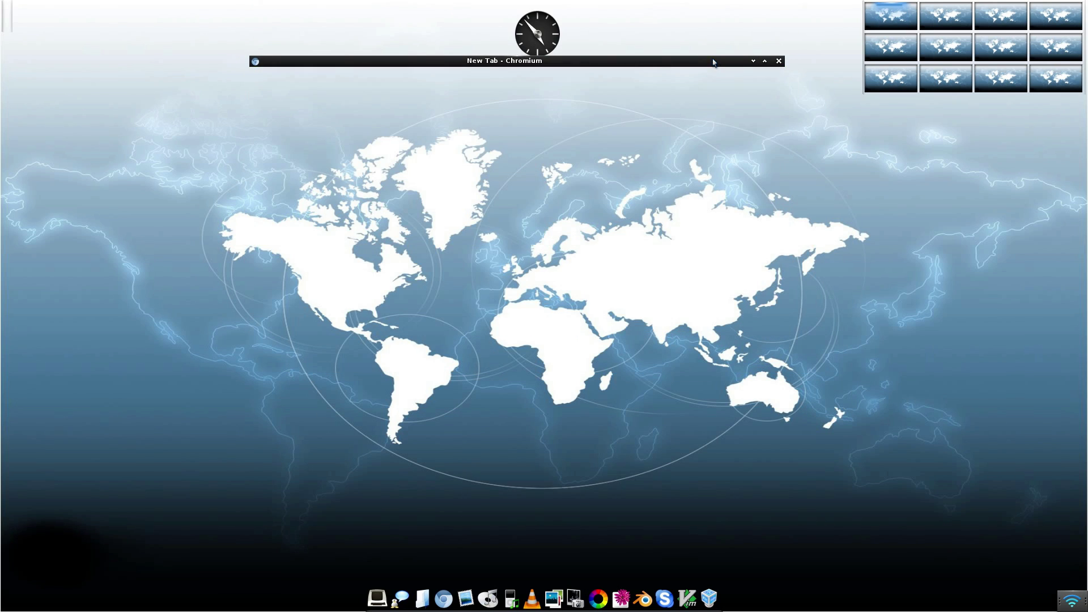
pyautogui.doubleClick(745, 63)
pyautogui.click(765, 62)
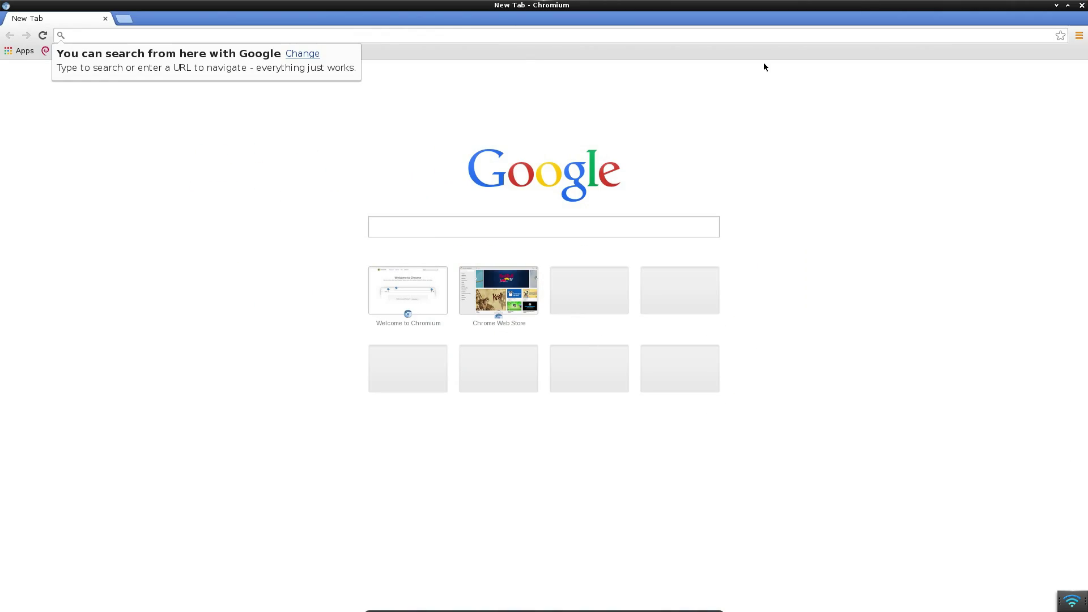
pyautogui.click(1082, 5)
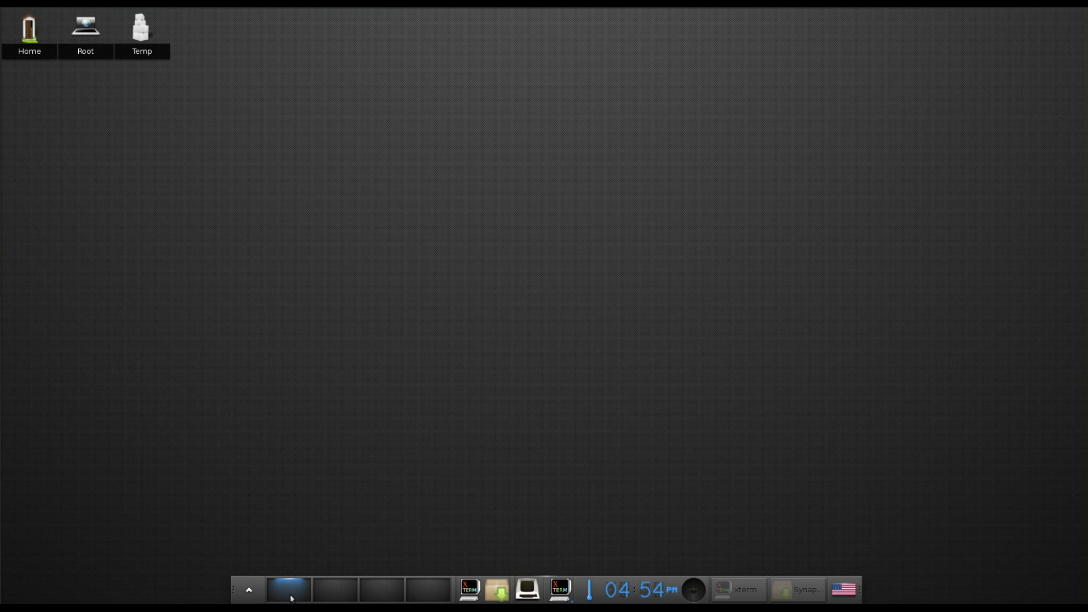
pyautogui.click(249, 590)
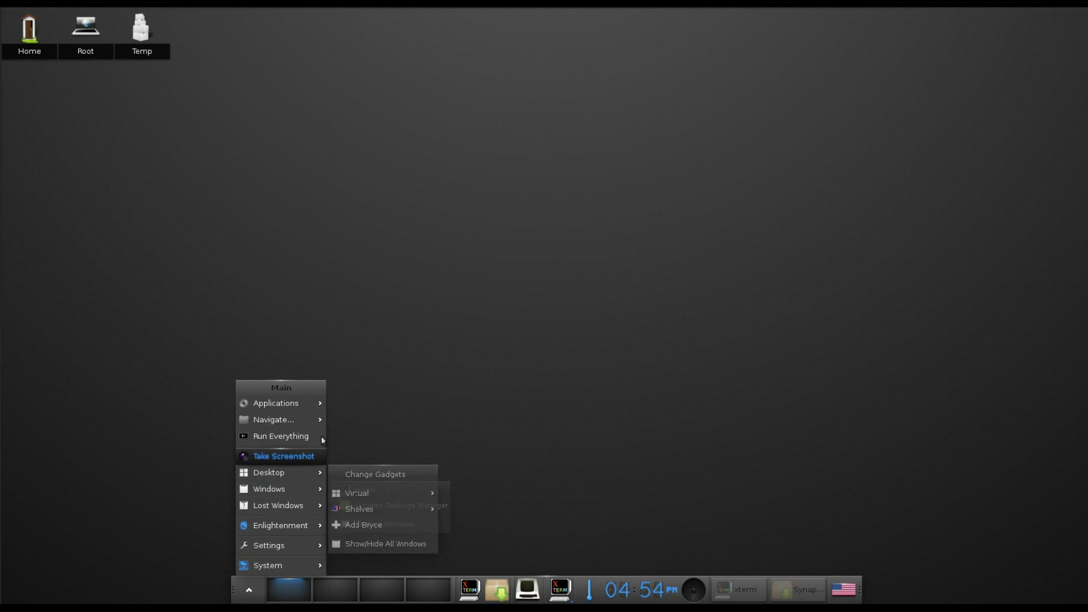
pyautogui.moveTo(318, 404)
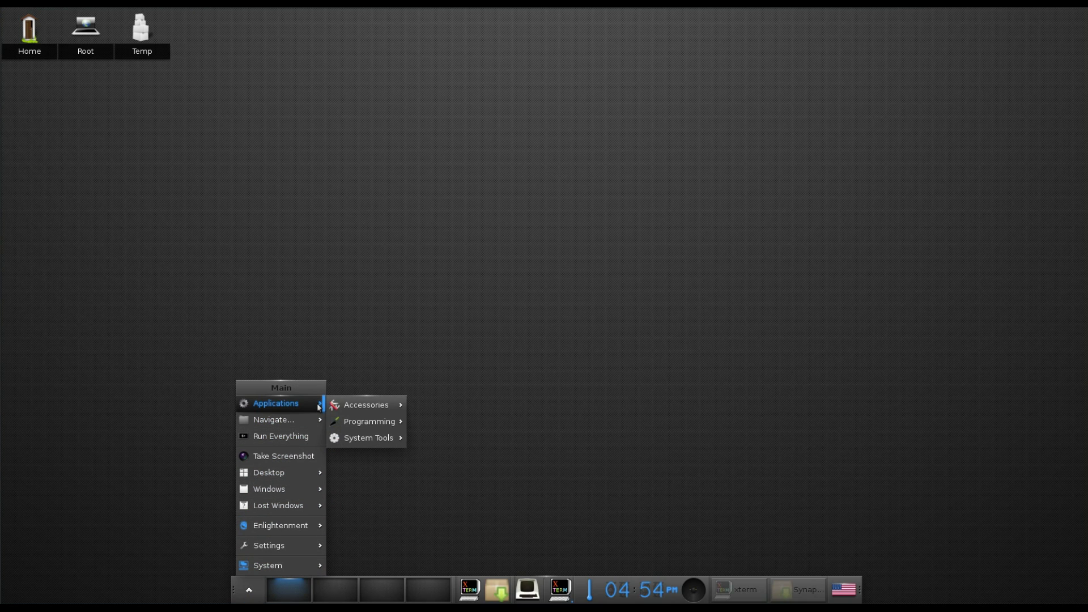
pyautogui.moveTo(313, 425)
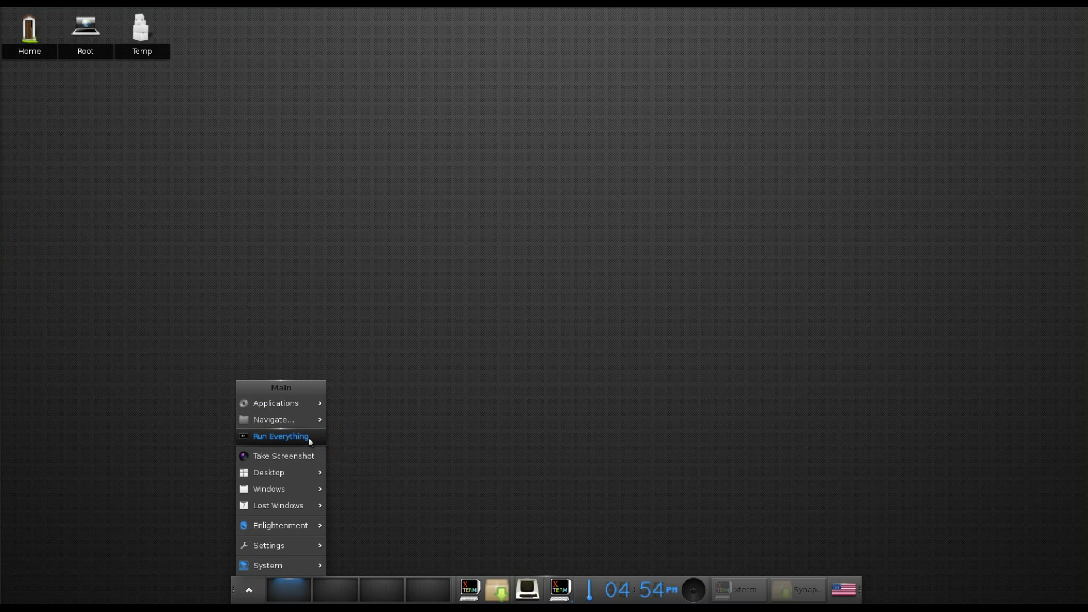
pyautogui.moveTo(315, 474)
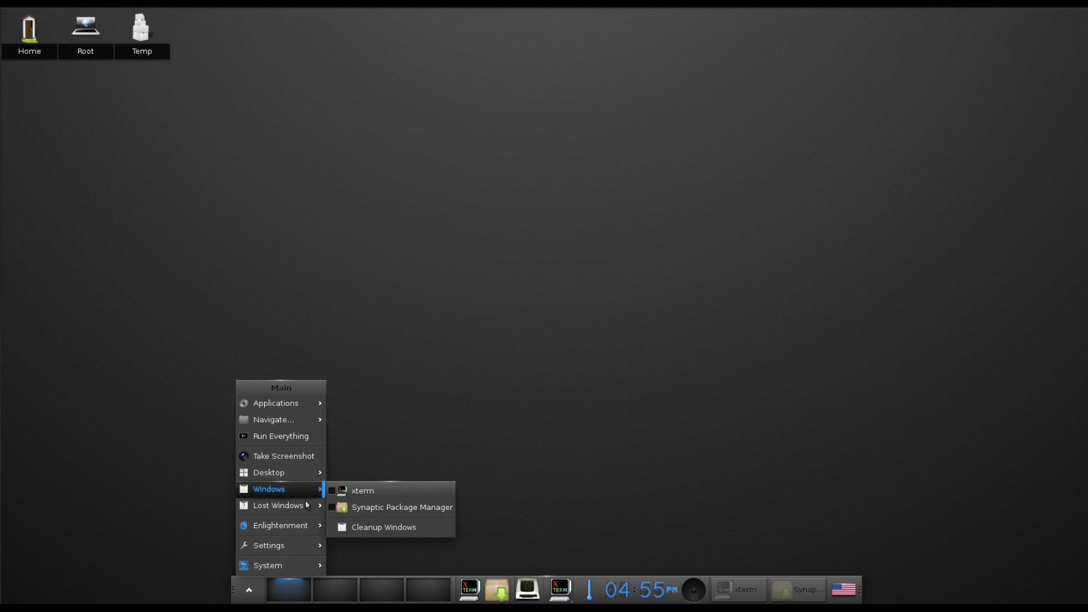
pyautogui.click(333, 513)
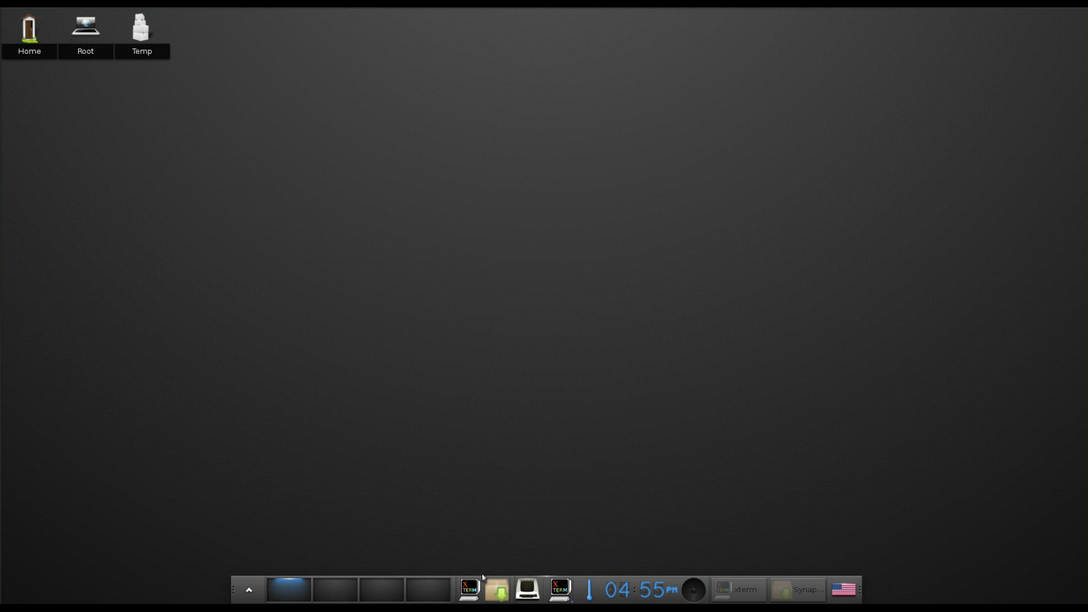
pyautogui.moveTo(564, 598)
pyautogui.click(705, 590)
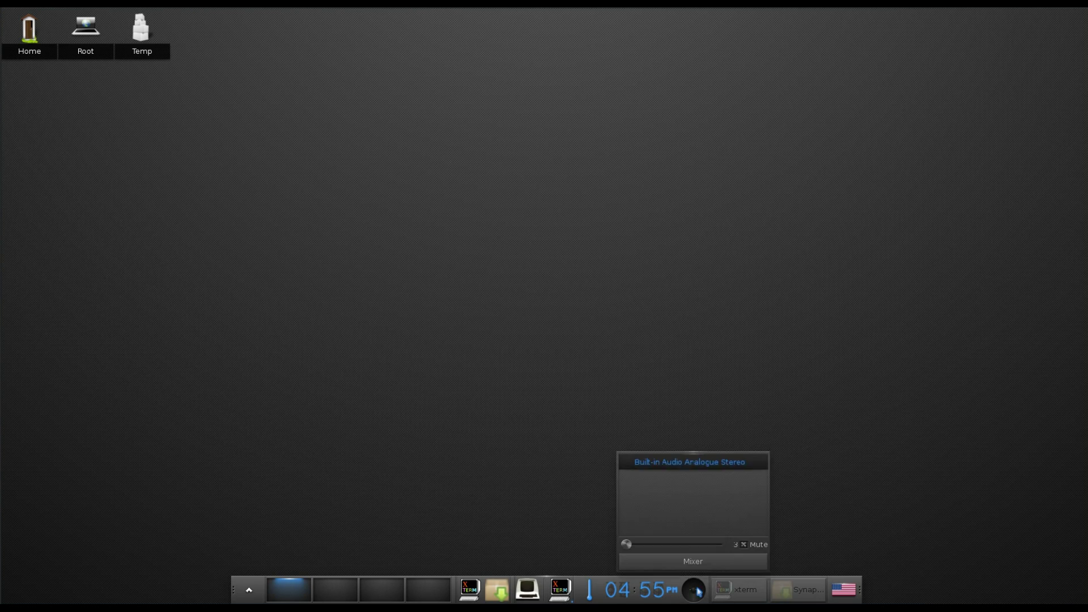
pyautogui.click(702, 592)
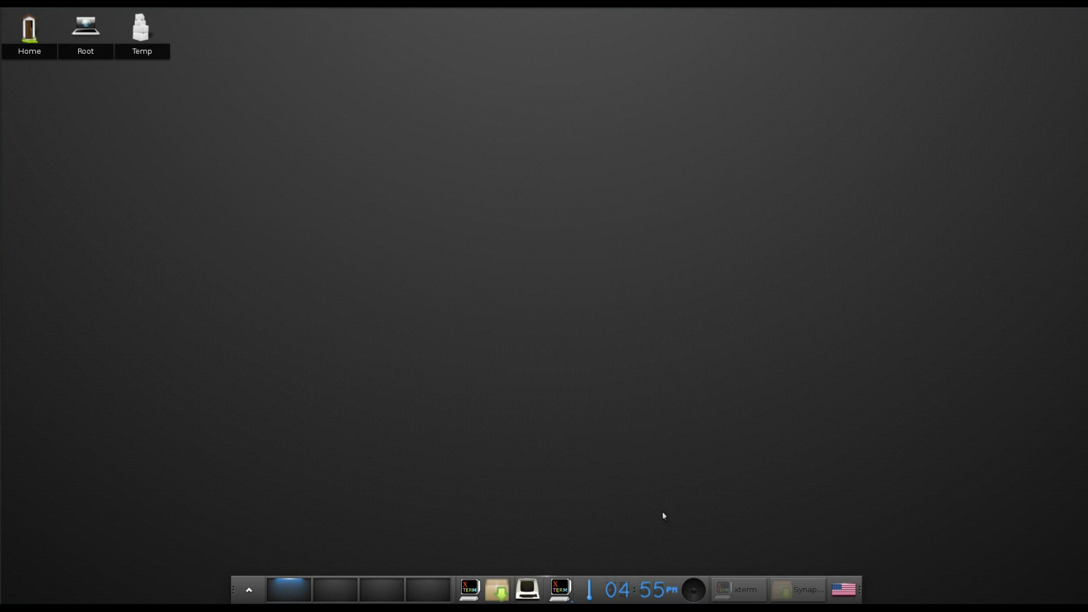
# Open the Home folder window, move and maximize it, close it with Alt+F4, and reopen the main menu.
pyautogui.doubleClick(42, 35)
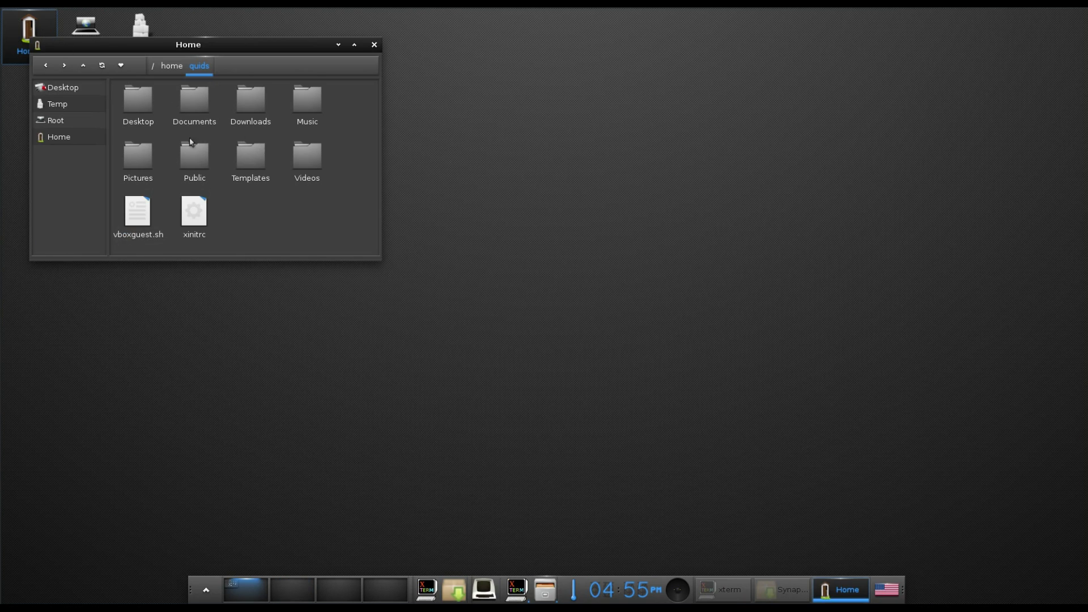
pyautogui.moveTo(191, 142); pyautogui.dragTo(636, 189)
pyautogui.scroll(1, 625, 185)
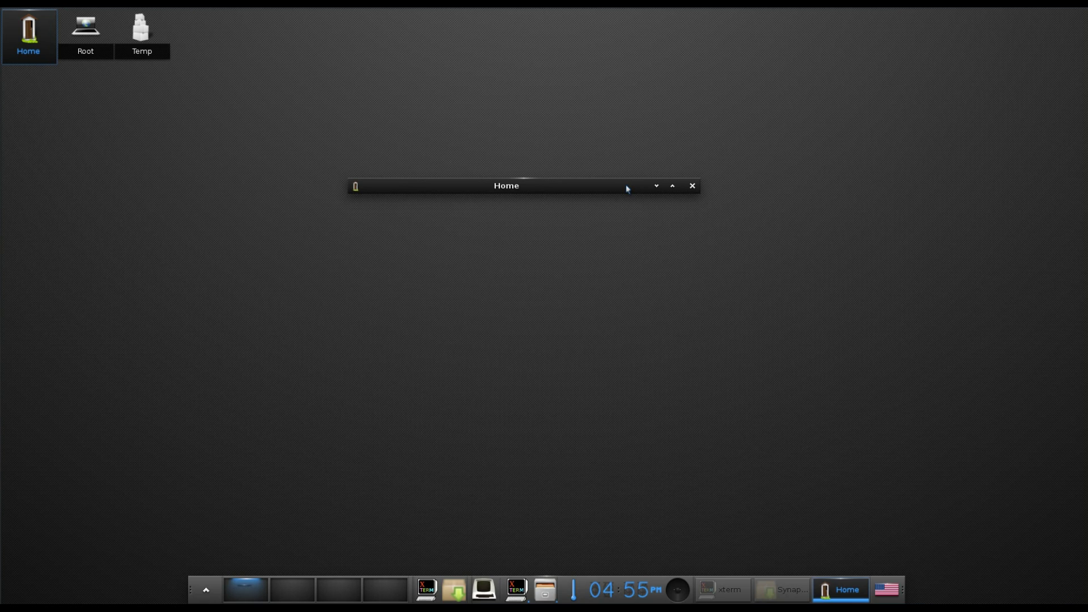
pyautogui.doubleClick(626, 185)
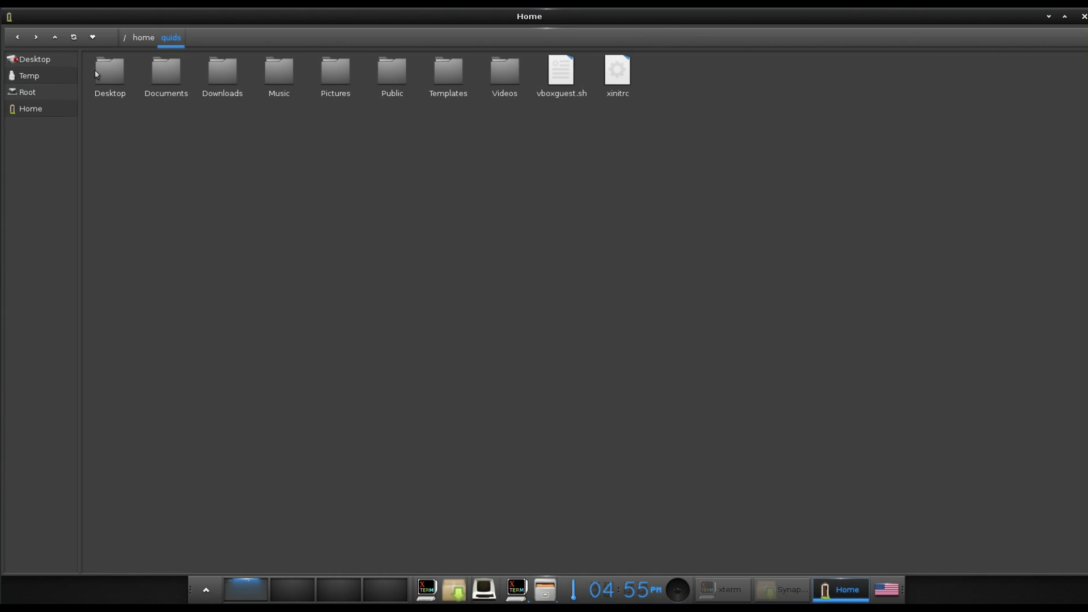
pyautogui.hotkey('alt', 'F4')
pyautogui.click(564, 281)
# Open the Theme Selector from Settings and close it again.
pyautogui.moveTo(617, 464)
pyautogui.moveTo(614, 445)
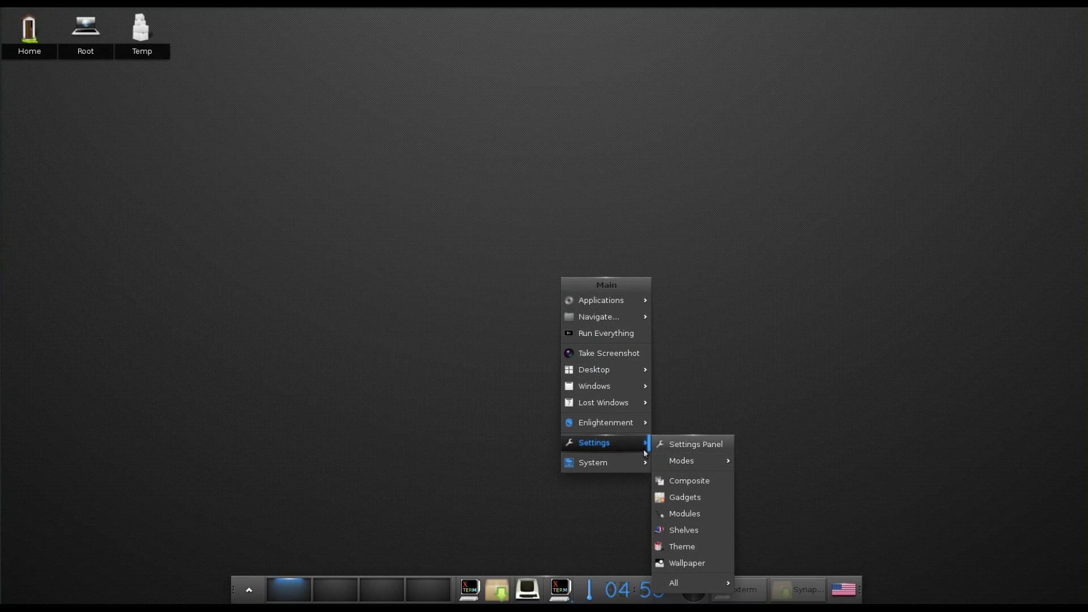
pyautogui.click(705, 546)
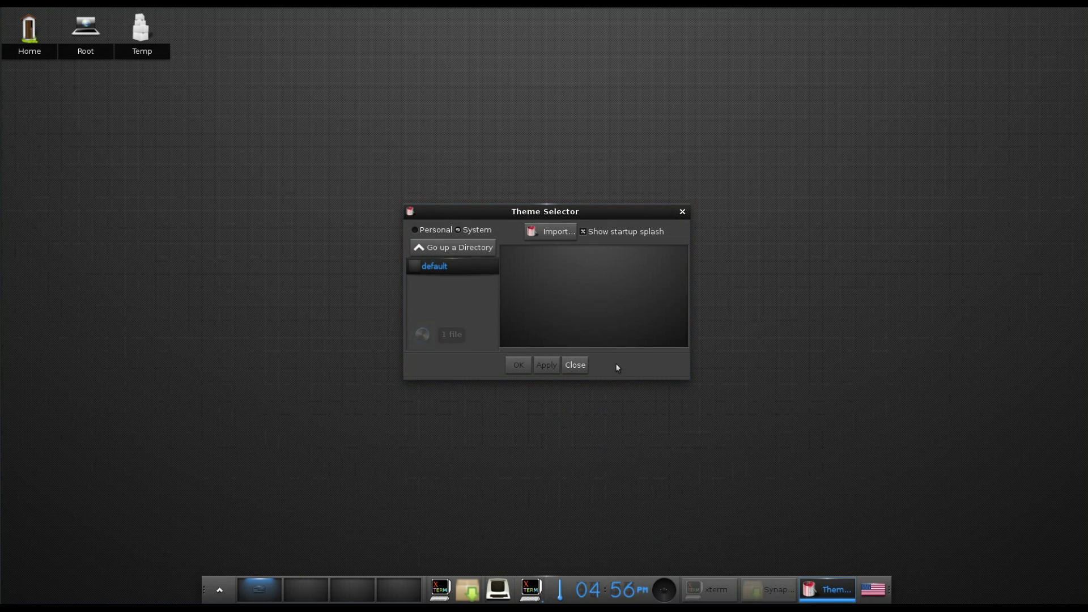
pyautogui.click(575, 365)
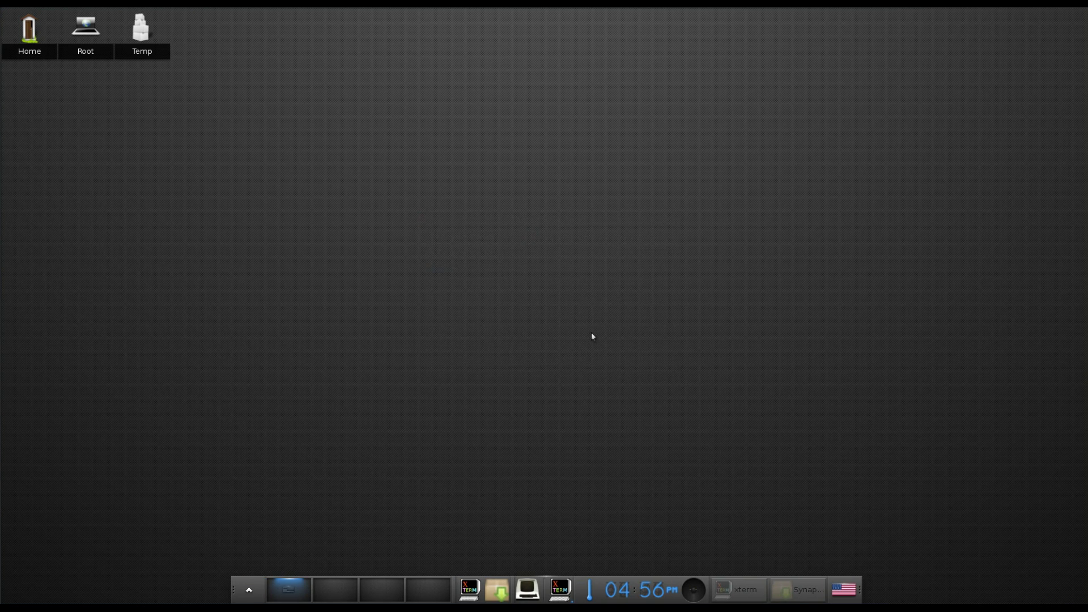
# Open the Wallpaper settings from the main menu and close them.
pyautogui.click(579, 293)
pyautogui.moveTo(637, 441)
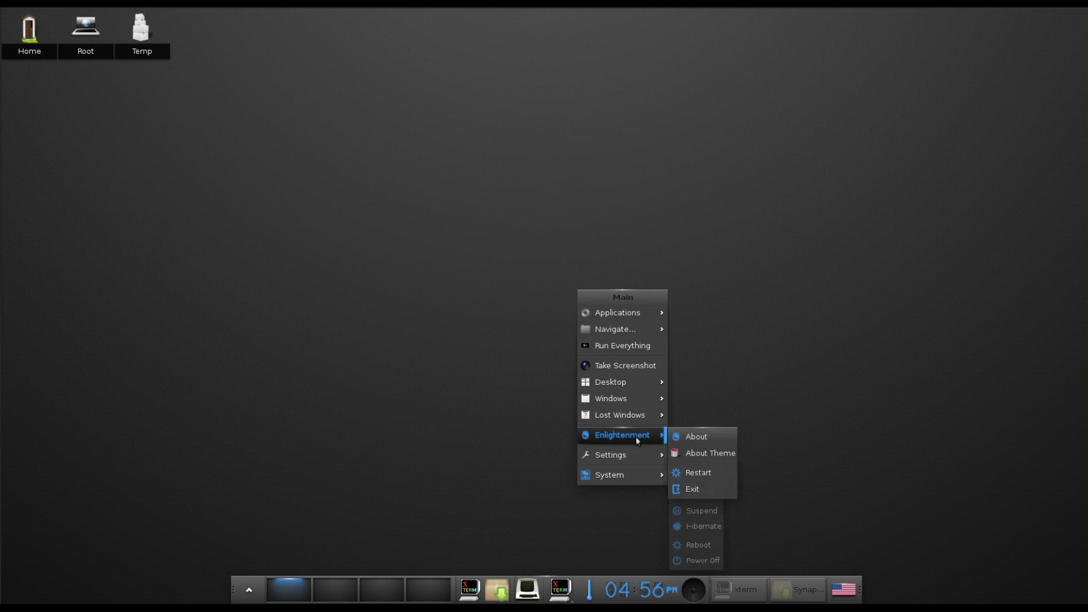
pyautogui.click(699, 437)
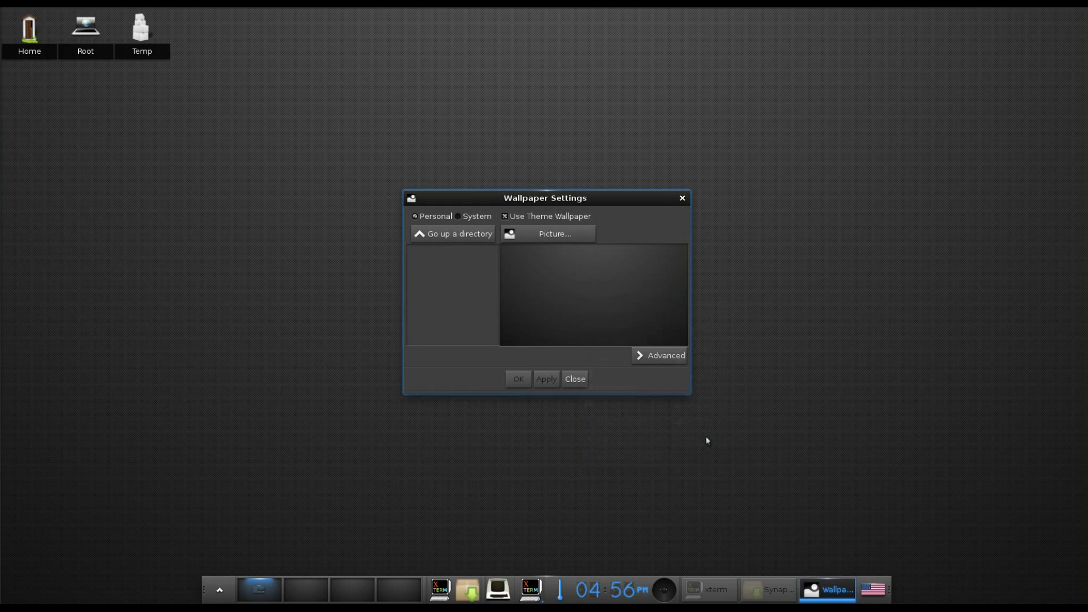
pyautogui.click(582, 383)
# Open Settings > Shelves to show the Shelf Settings list.
pyautogui.click(620, 325)
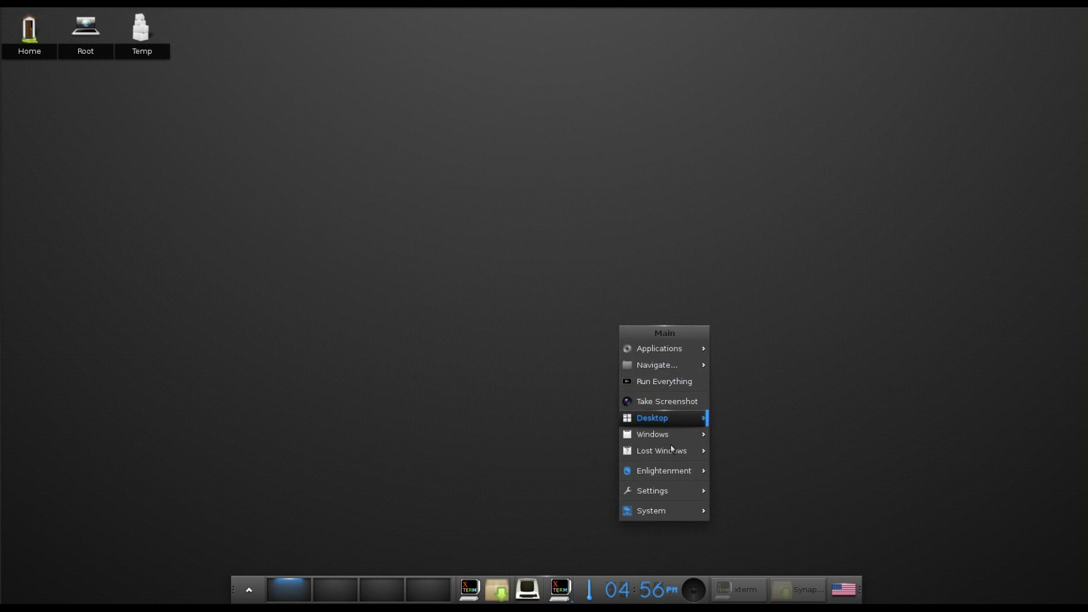
pyautogui.moveTo(676, 494)
pyautogui.click(764, 436)
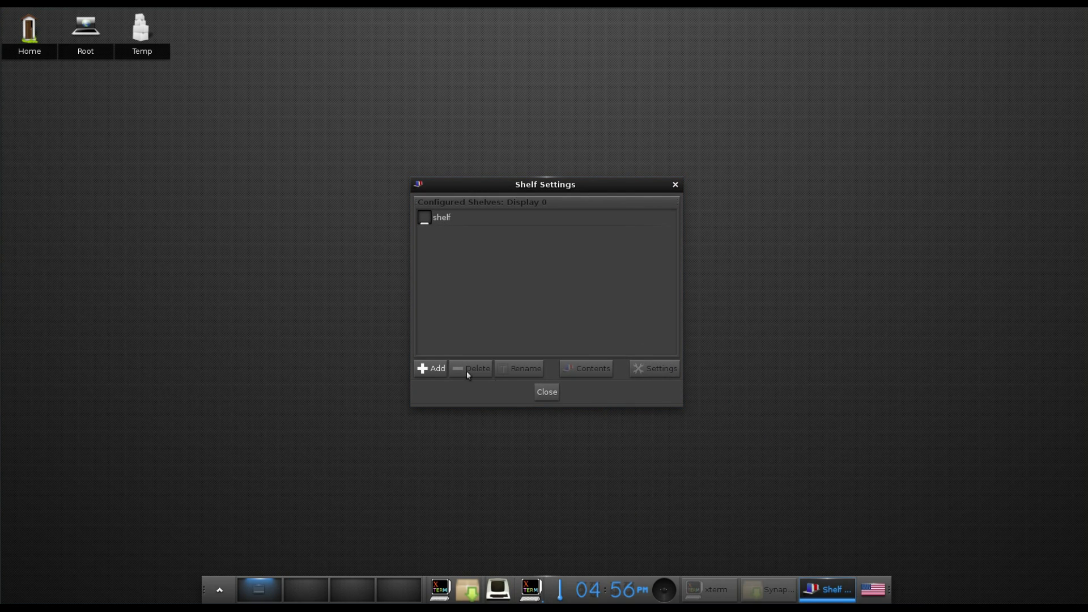
# Add a new shelf named Shelf #1 and place an Everything Starter gadget on it.
pyautogui.click(436, 366)
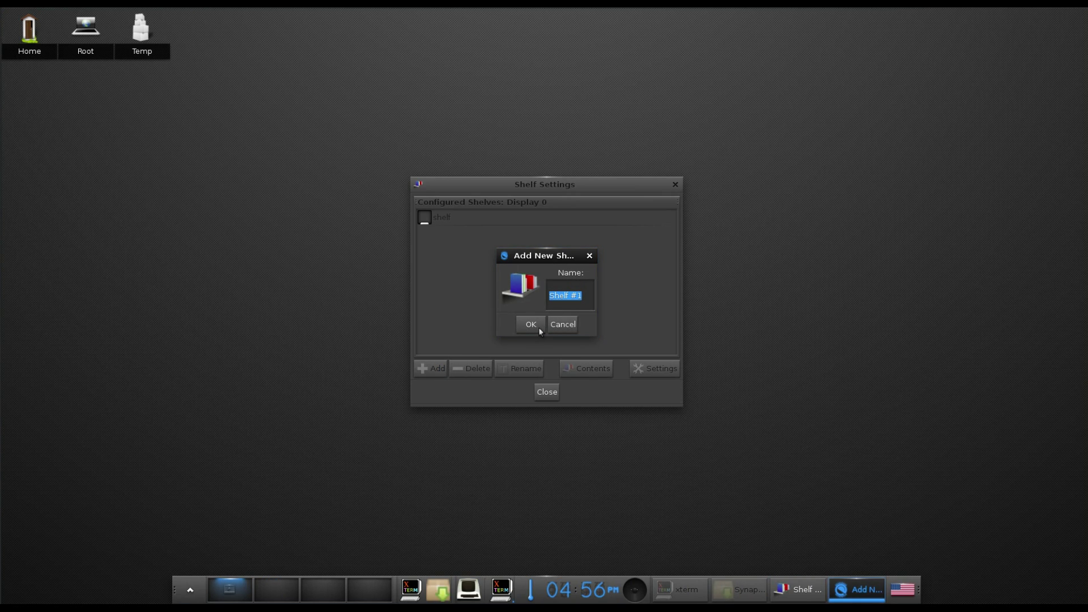
pyautogui.click(530, 325)
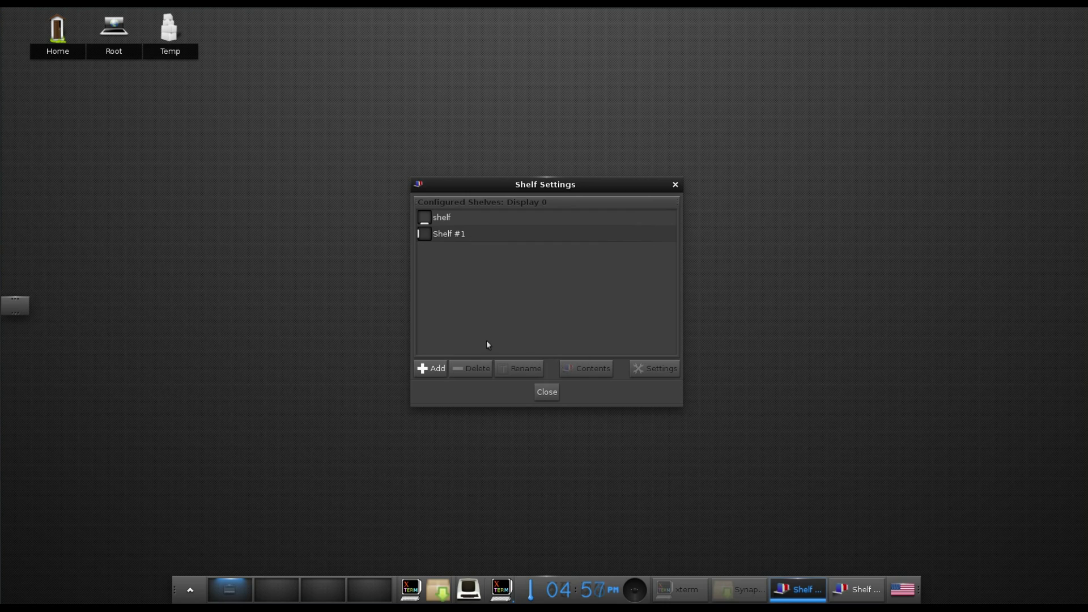
pyautogui.click(545, 394)
pyautogui.click(35, 312)
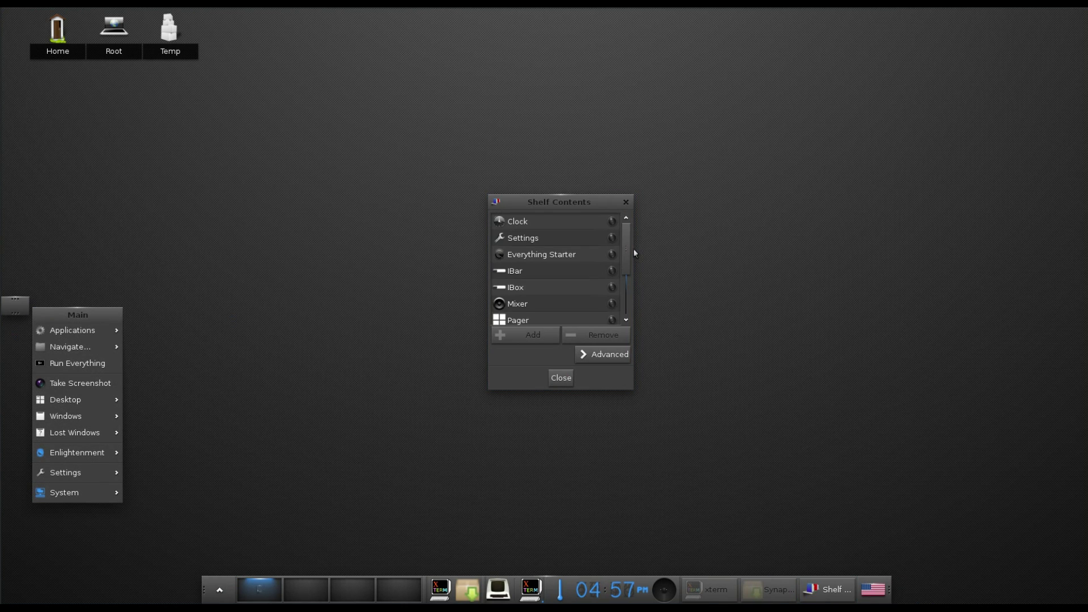
pyautogui.click(627, 253)
pyautogui.moveTo(626, 254)
pyautogui.mouseDown()
pyautogui.moveTo(630, 307)
pyautogui.moveTo(637, 245)
pyautogui.mouseUp()
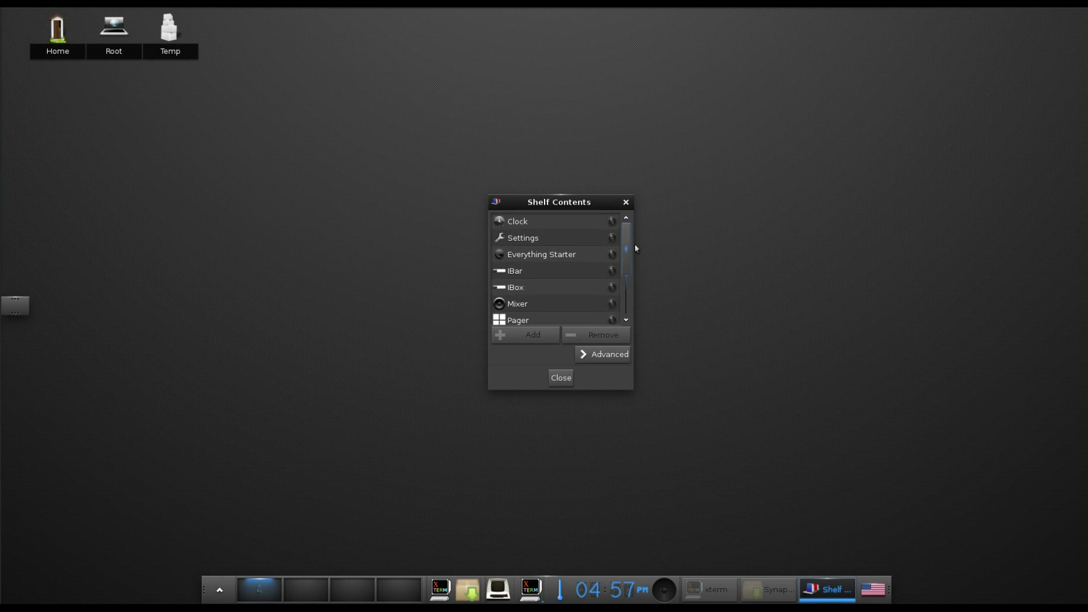
pyautogui.click(537, 260)
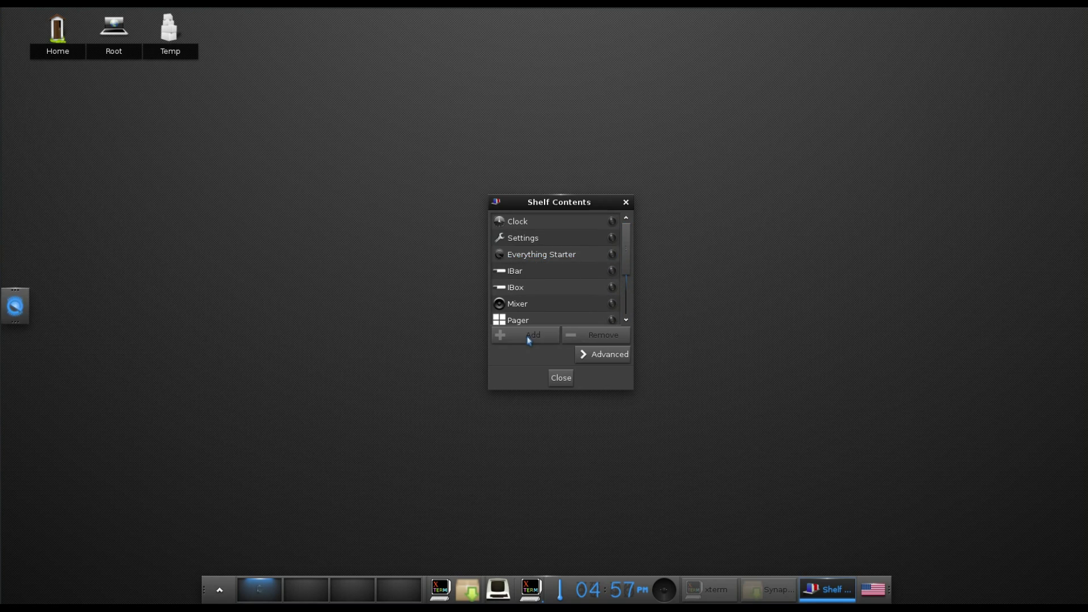
# Launch Byobu Terminal from the Everything Starter and run free -m.
pyautogui.click(13, 308)
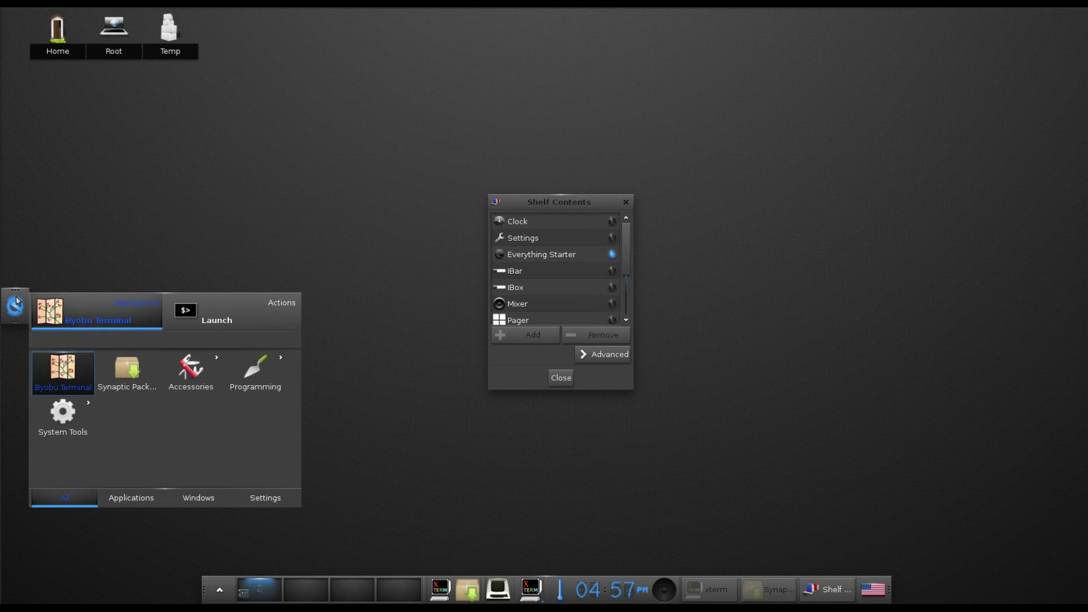
pyautogui.press('Return')
pyautogui.write('free -m')
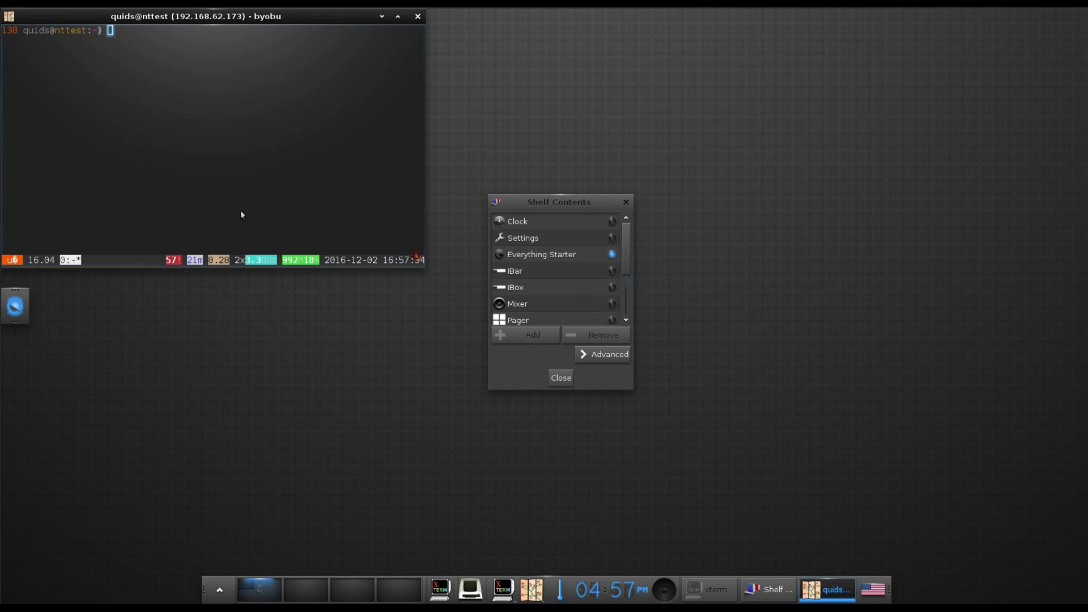
pyautogui.press('Return')
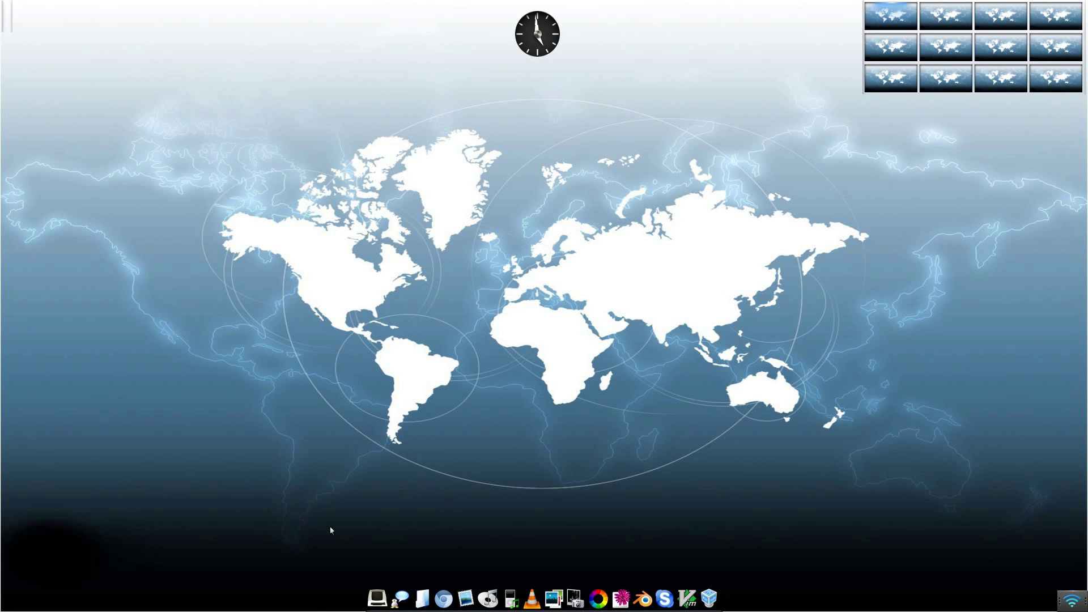
# Browse Elementary Config's Profiles and Theme pages, preview Detourious-elm, then close the window.
pyautogui.rightClick(273, 303)
pyautogui.click(482, 491)
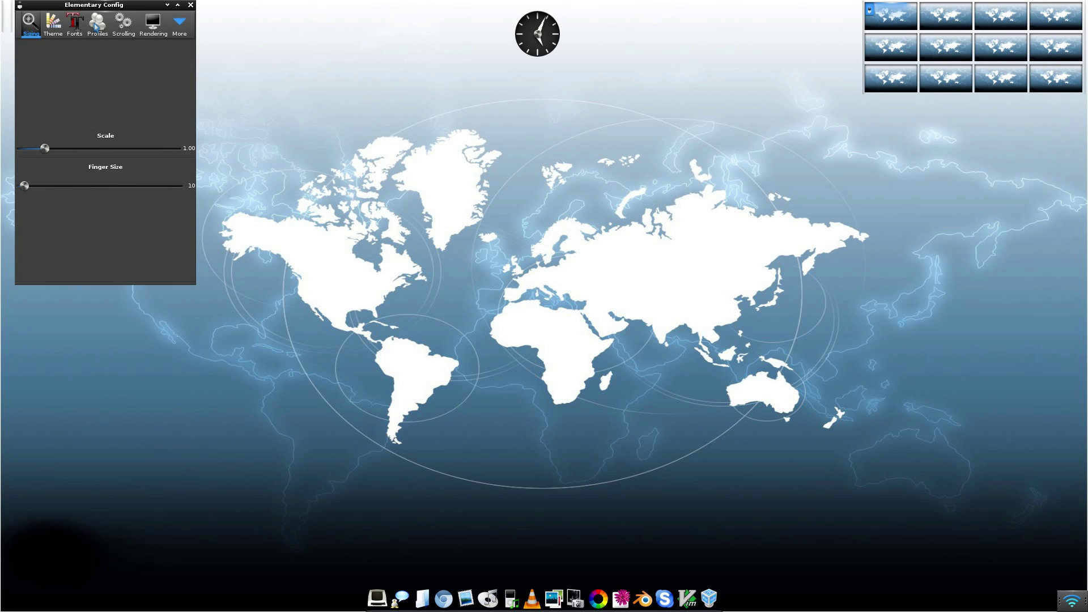
pyautogui.click(97, 26)
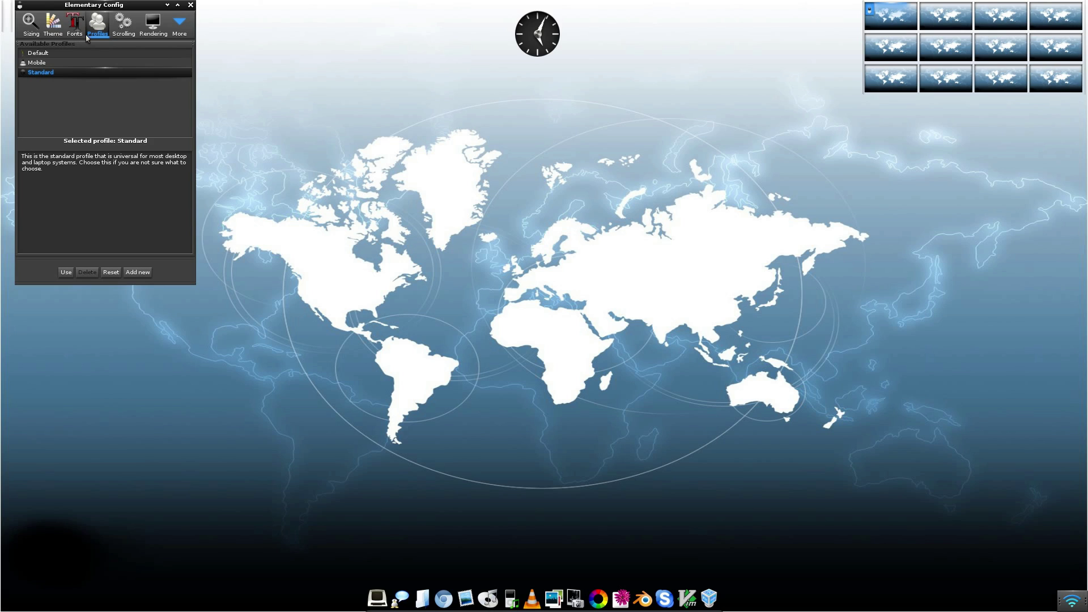
pyautogui.click(52, 24)
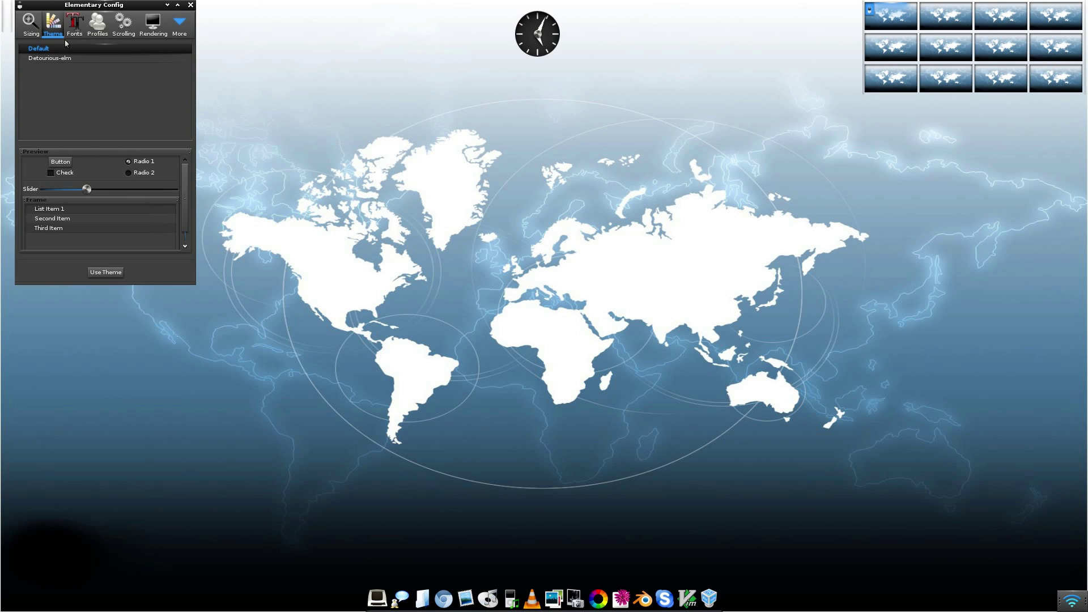
pyautogui.click(101, 61)
pyautogui.click(191, 5)
# Add the System gadget from Desktop > Change Gadgets' Available Gadgets list, then close the manager.
pyautogui.click(227, 215)
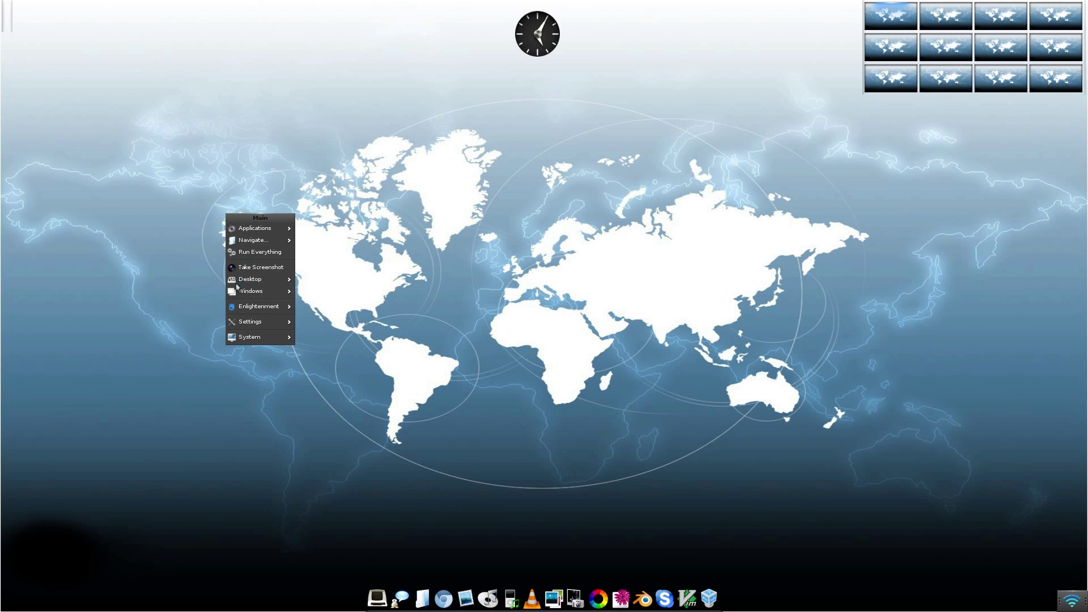
pyautogui.moveTo(252, 281)
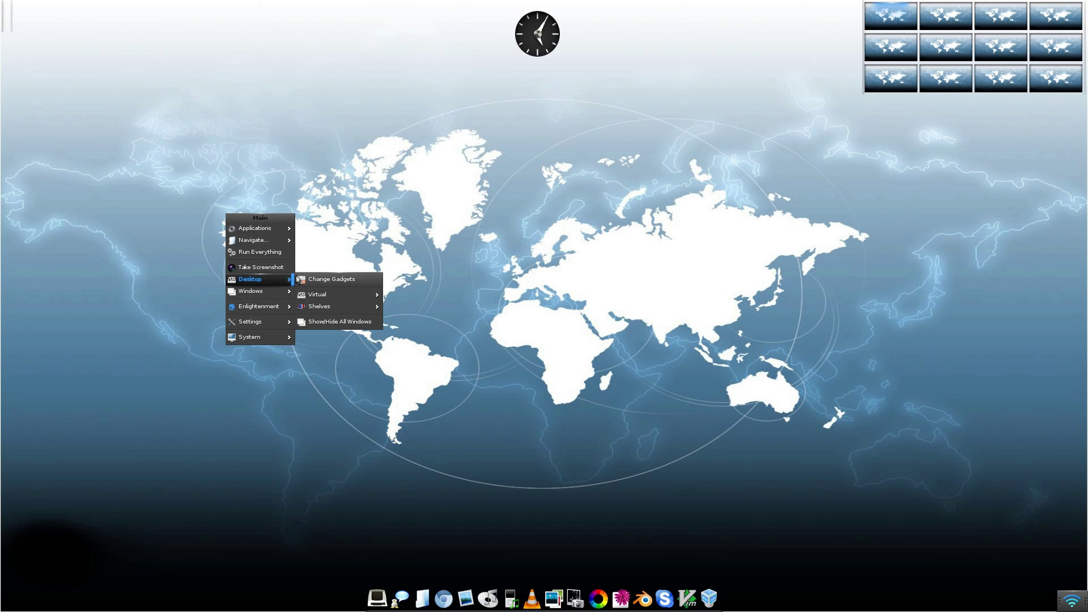
pyautogui.click(358, 283)
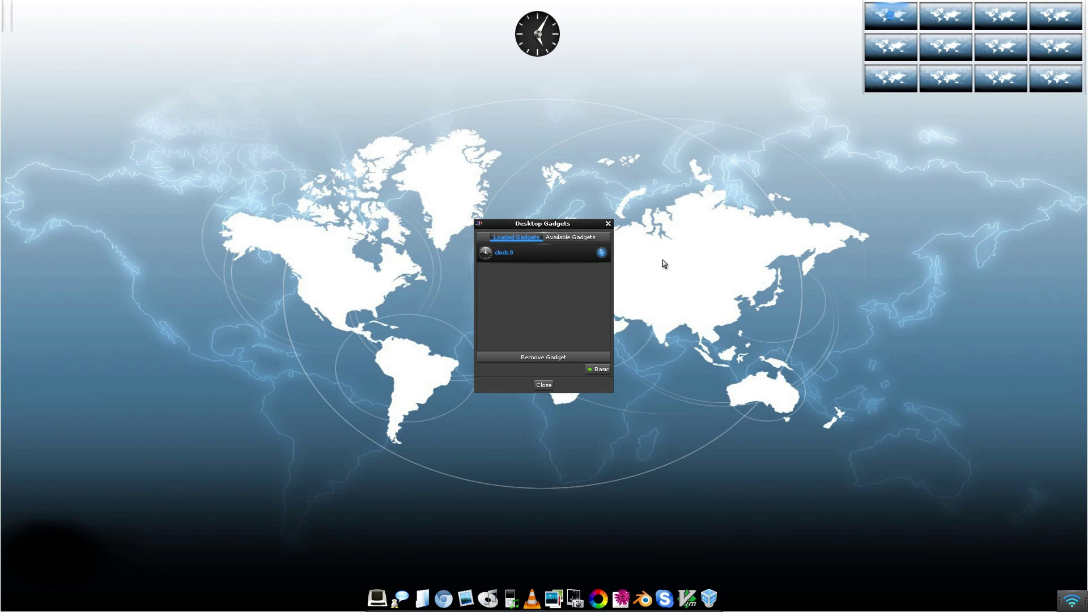
pyautogui.click(570, 237)
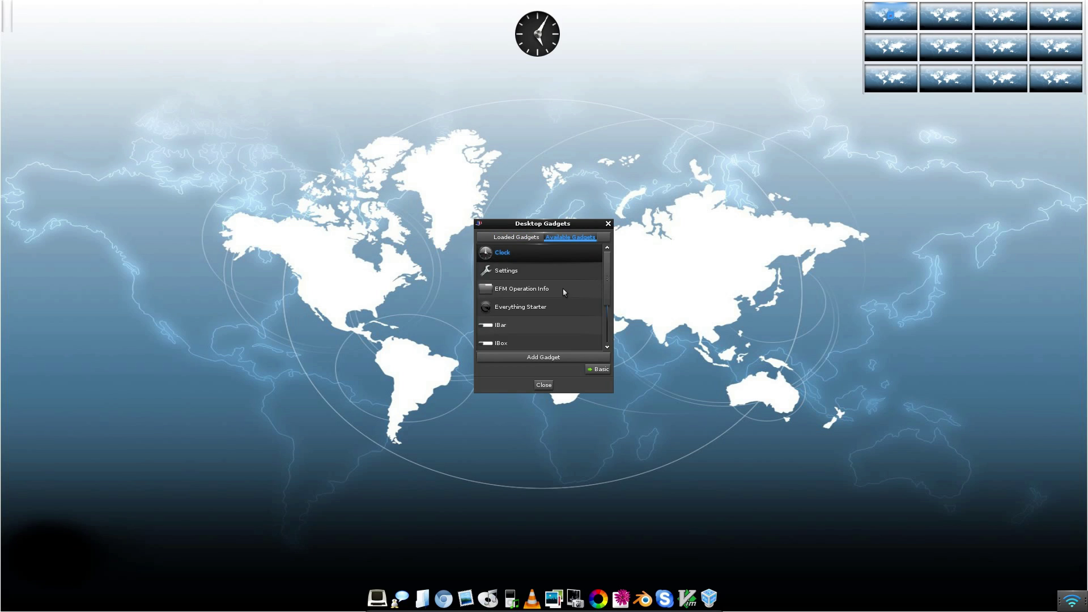
pyautogui.scroll(-3, 549, 307)
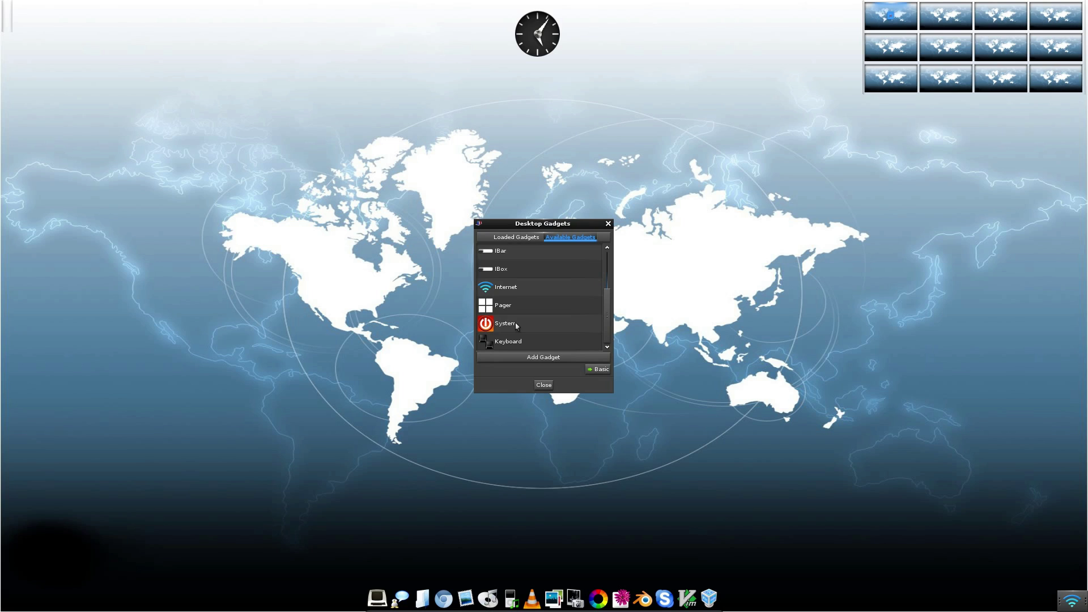
pyautogui.click(516, 325)
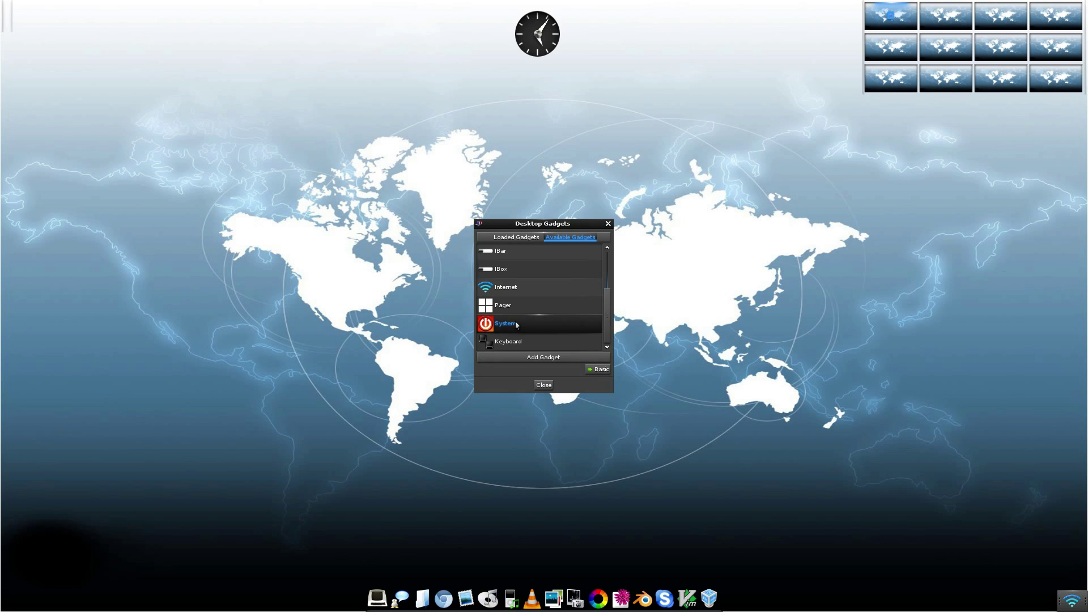
pyautogui.click(578, 358)
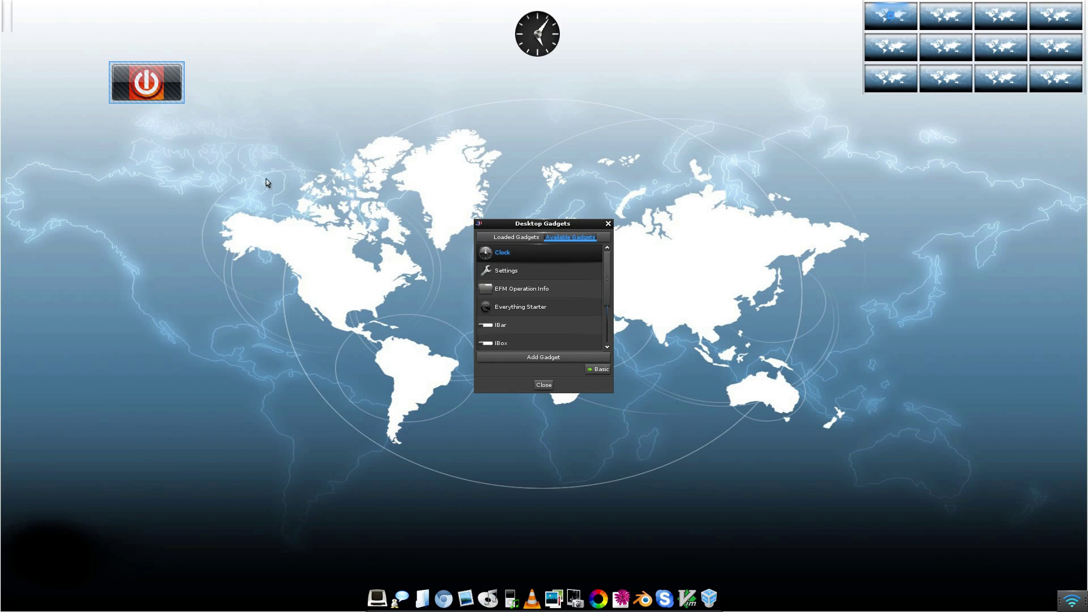
pyautogui.click(543, 385)
# Open the System gadget's power options, cancel without acting, and bring up the main menu.
pyautogui.click(134, 84)
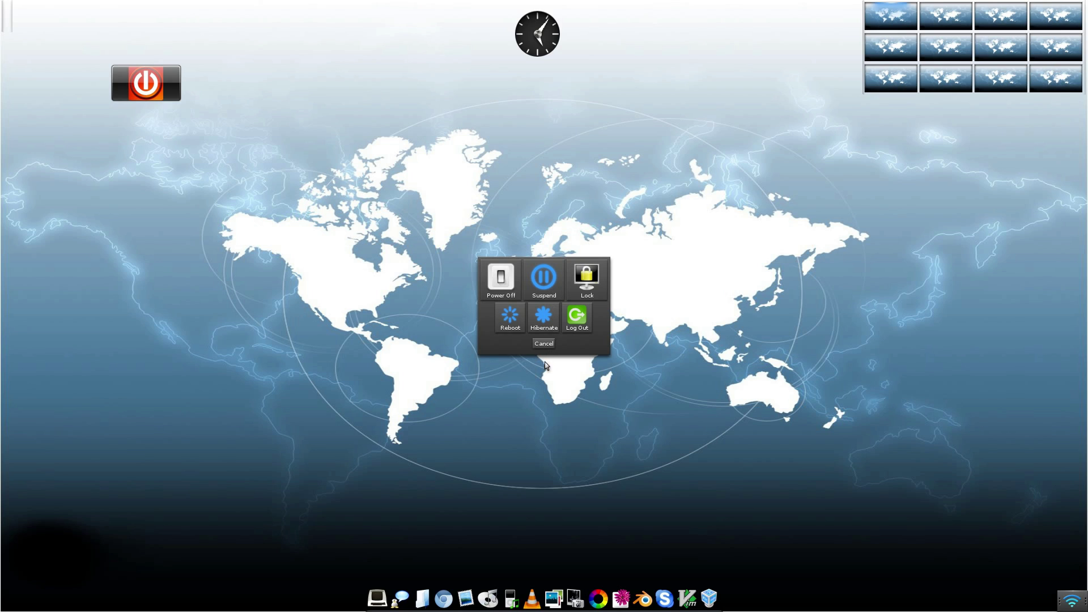
pyautogui.click(544, 343)
pyautogui.click(409, 196)
# Load the Penguins module from the Look category of Module Settings.
pyautogui.moveTo(430, 302)
pyautogui.moveTo(492, 392)
pyautogui.moveTo(569, 511)
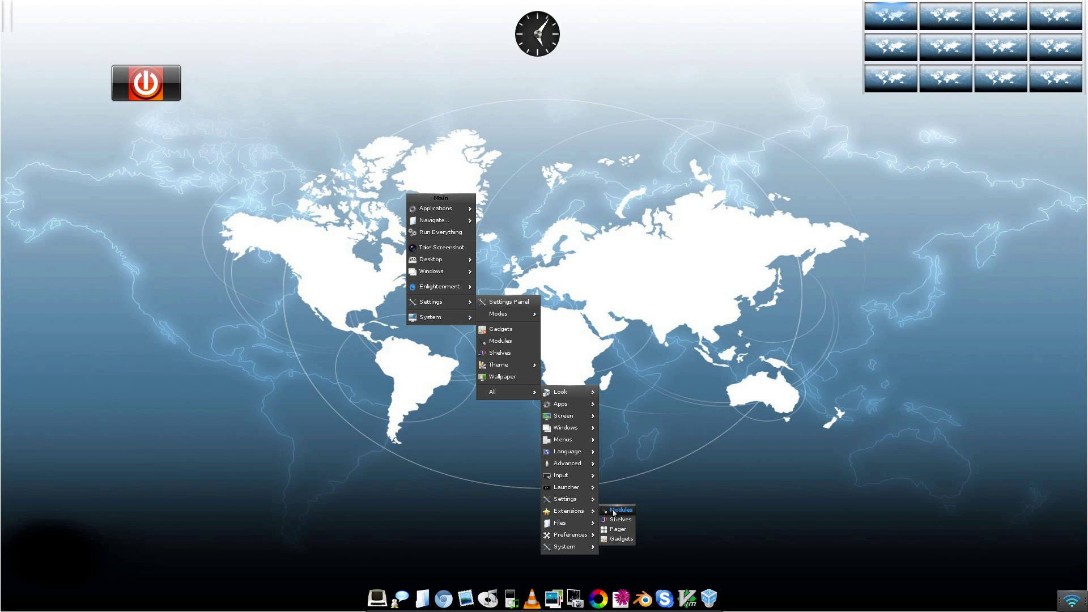
pyautogui.click(614, 510)
pyautogui.click(498, 237)
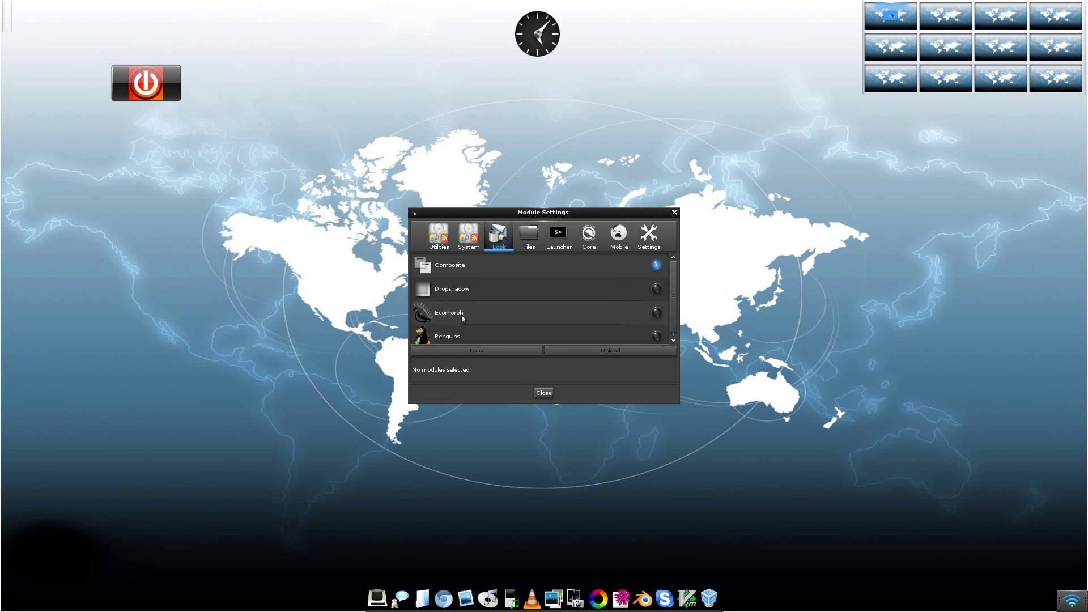
pyautogui.click(475, 333)
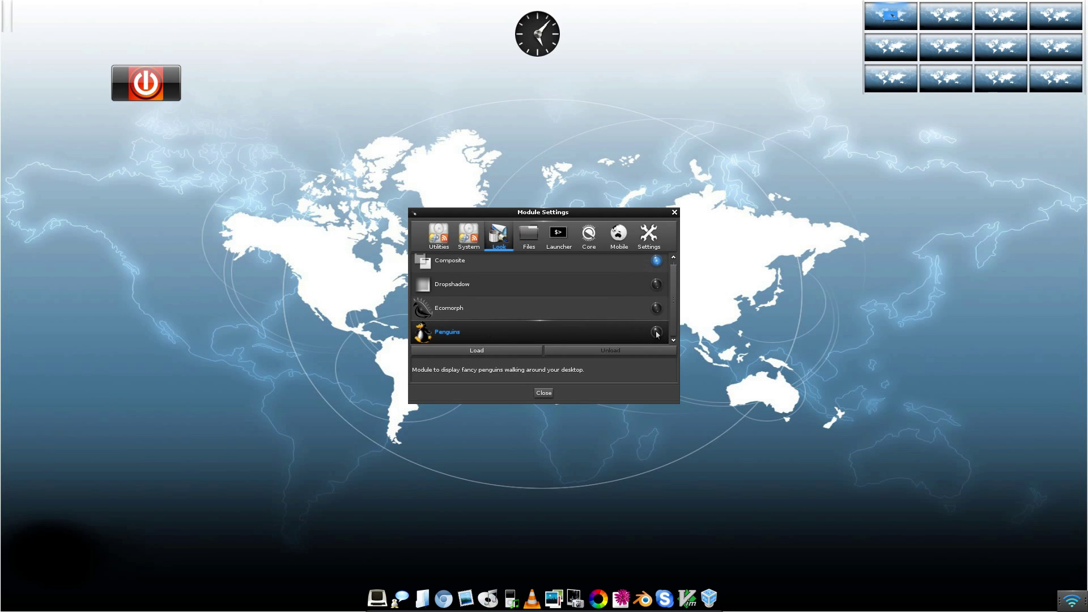
pyautogui.click(522, 350)
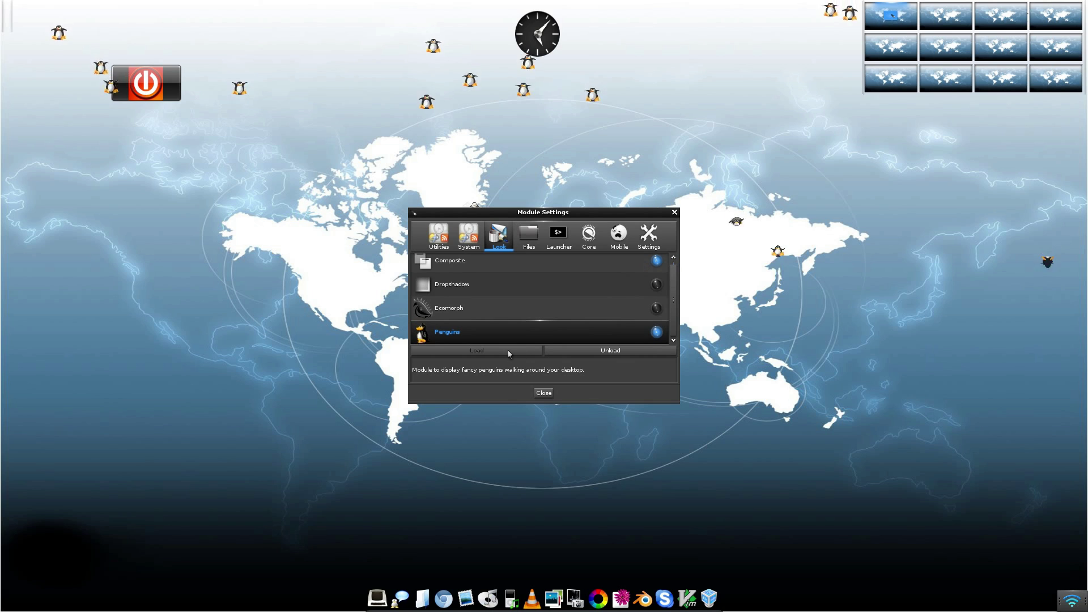
# Load the Dropshadow module so windows cast shadows.
pyautogui.click(639, 279)
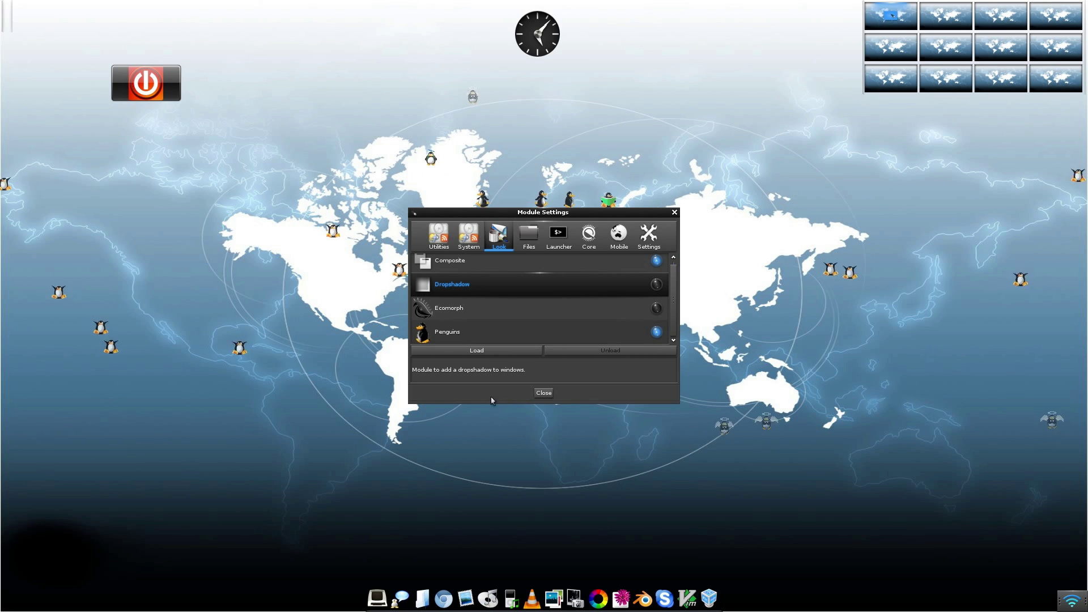
pyautogui.click(486, 351)
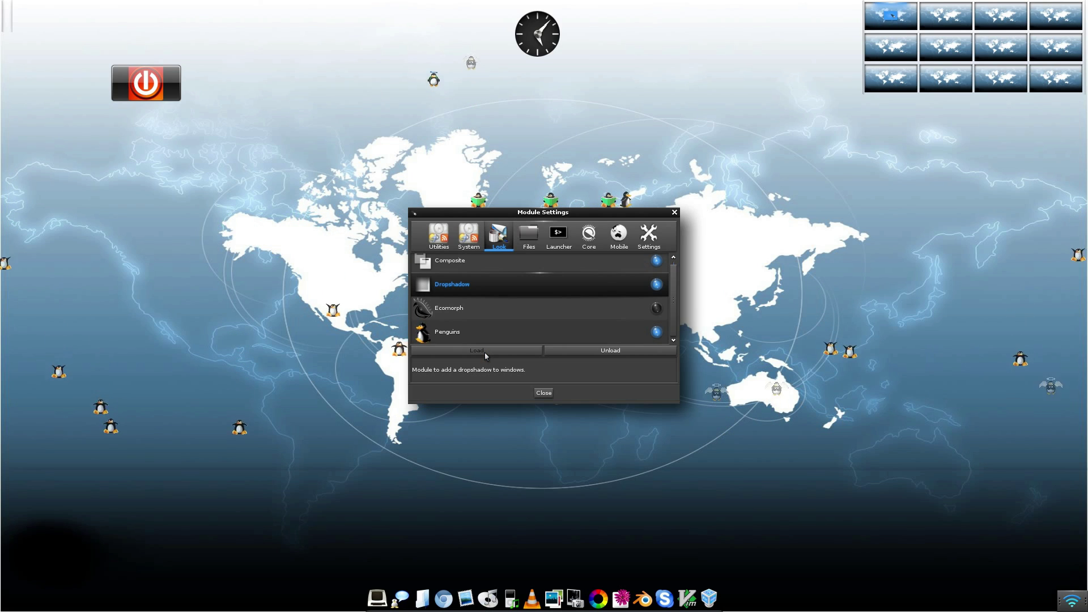
pyautogui.click(559, 238)
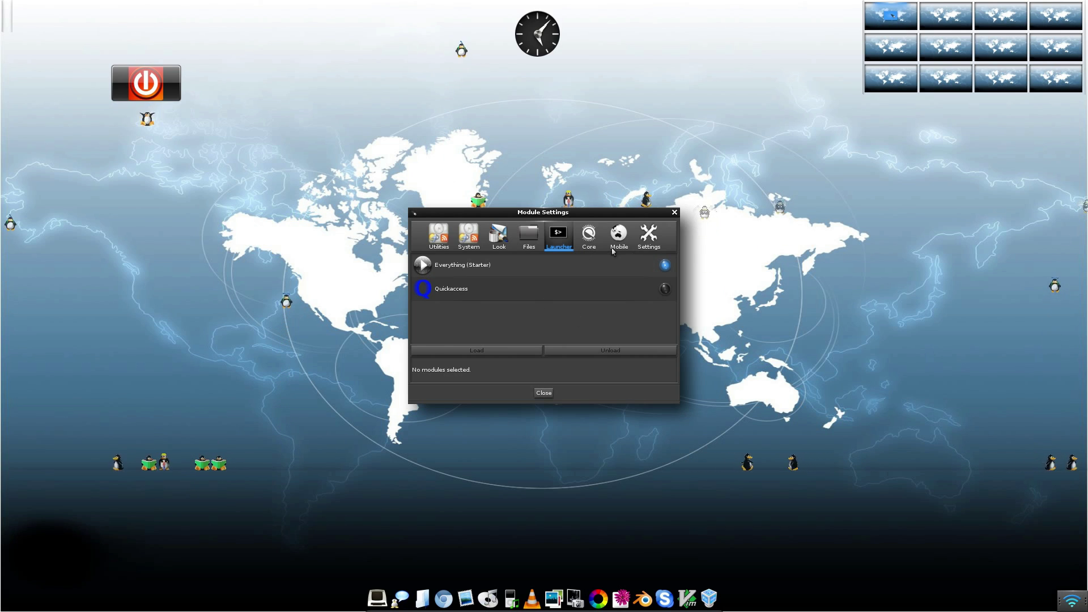
# Browse the Core, Mobile and Settings module lists, scrolling through Core and Settings.
pyautogui.click(588, 242)
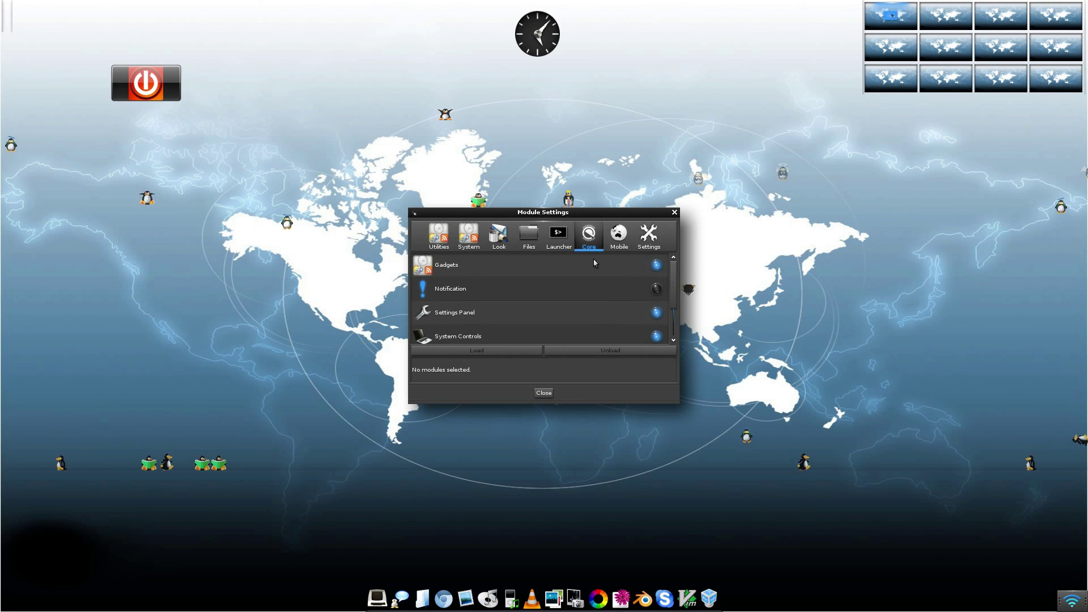
pyautogui.scroll(-2, 603, 302)
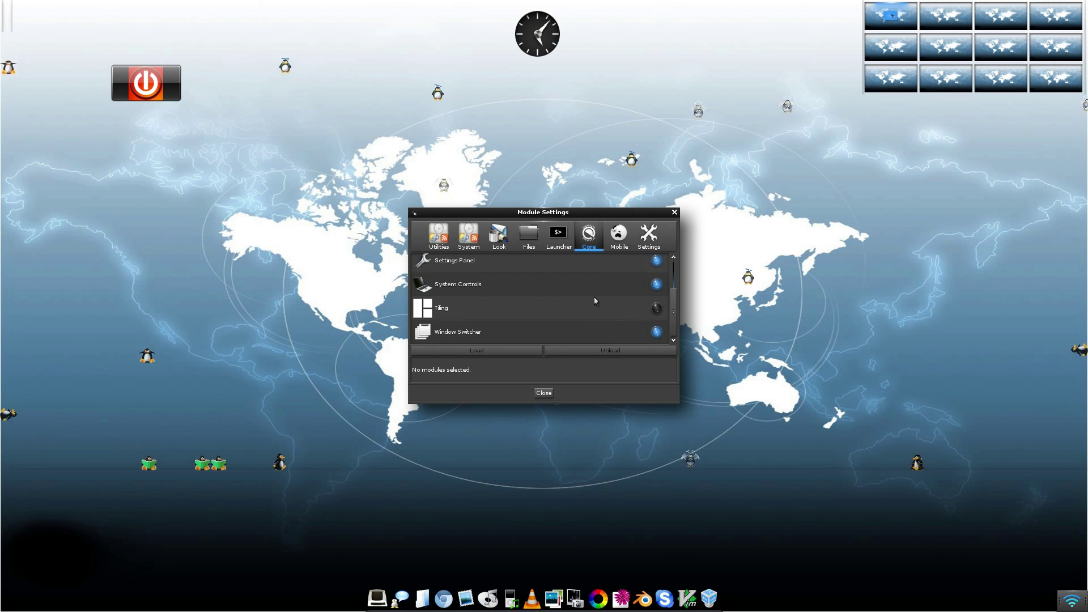
pyautogui.scroll(2, 594, 297)
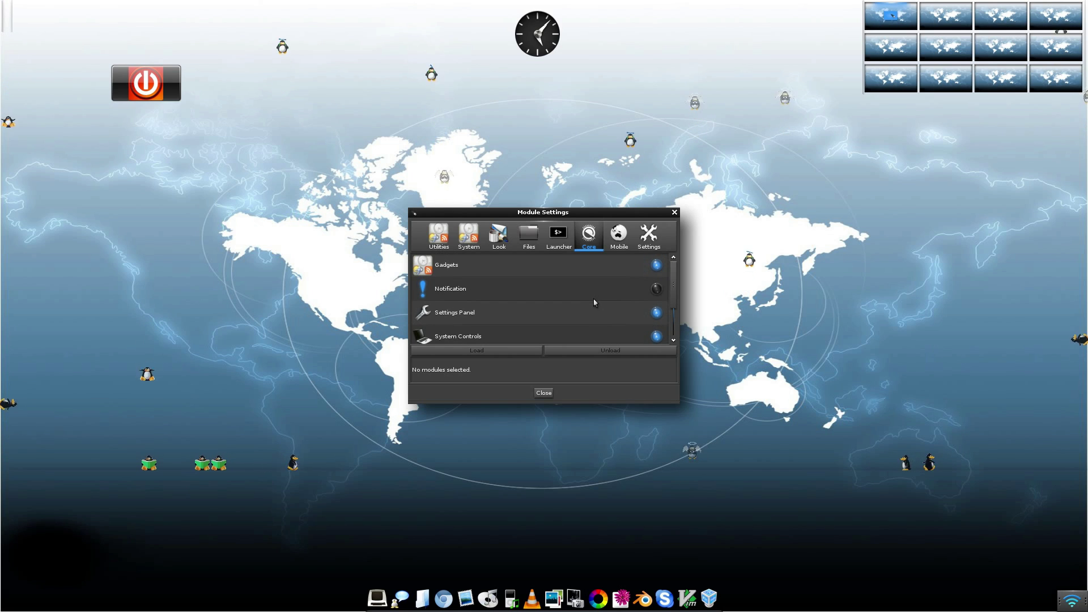
pyautogui.click(619, 234)
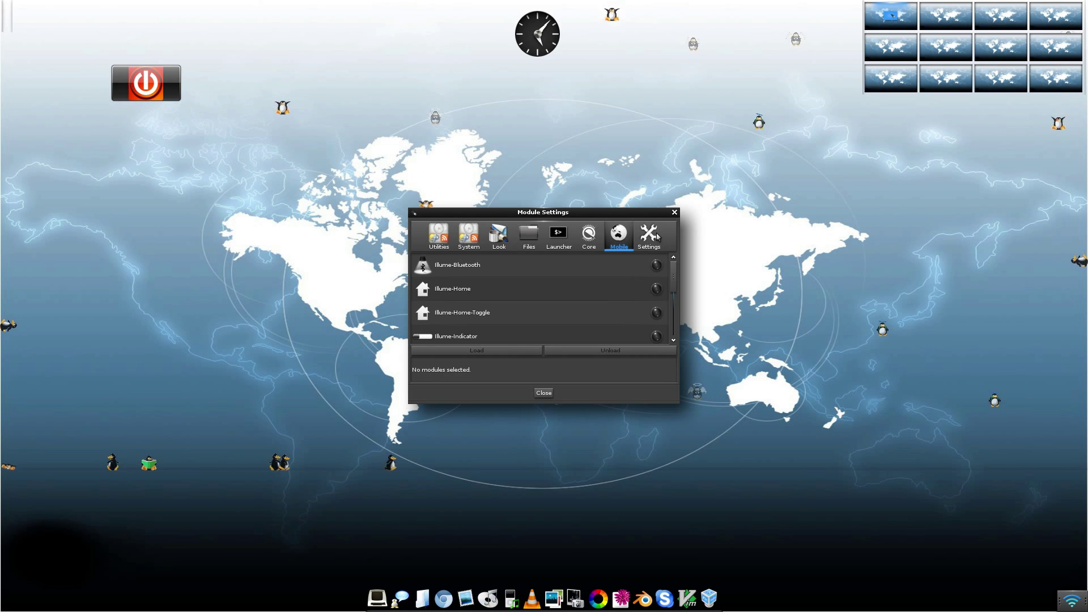
pyautogui.click(652, 235)
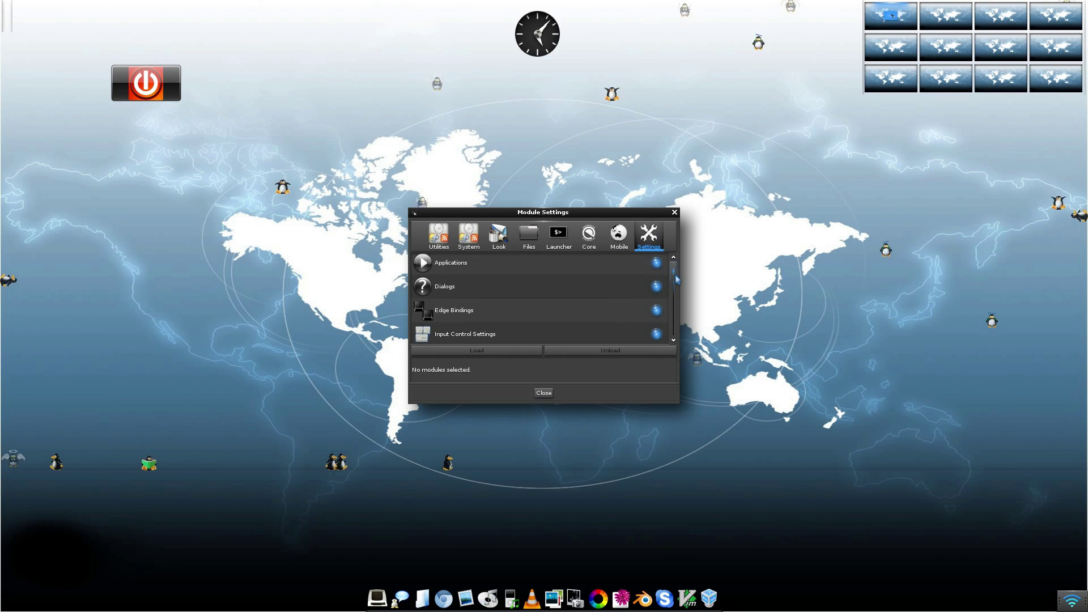
pyautogui.scroll(-3, 675, 281)
pyautogui.scroll(-6, 674, 299)
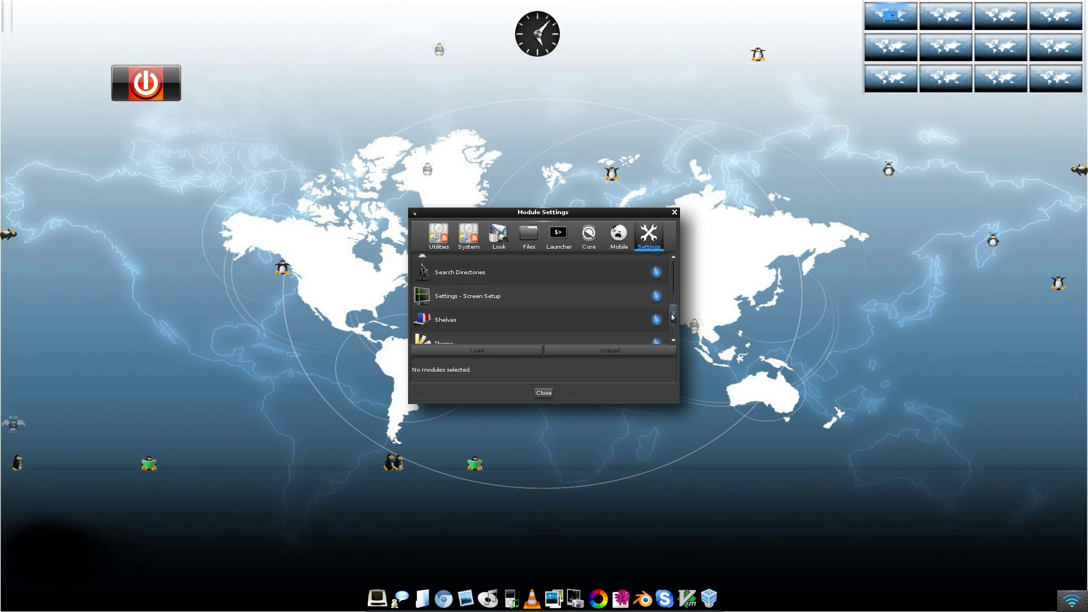